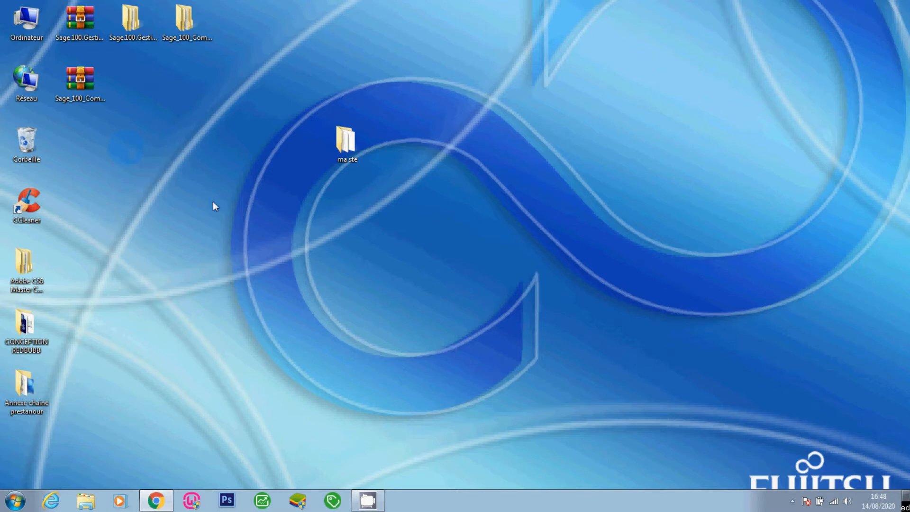
Switch to Chrome and download the "Plan Comptable Marocain version Excel" file from the tax-news.ma page, then minimize the browser.
click(167, 505)
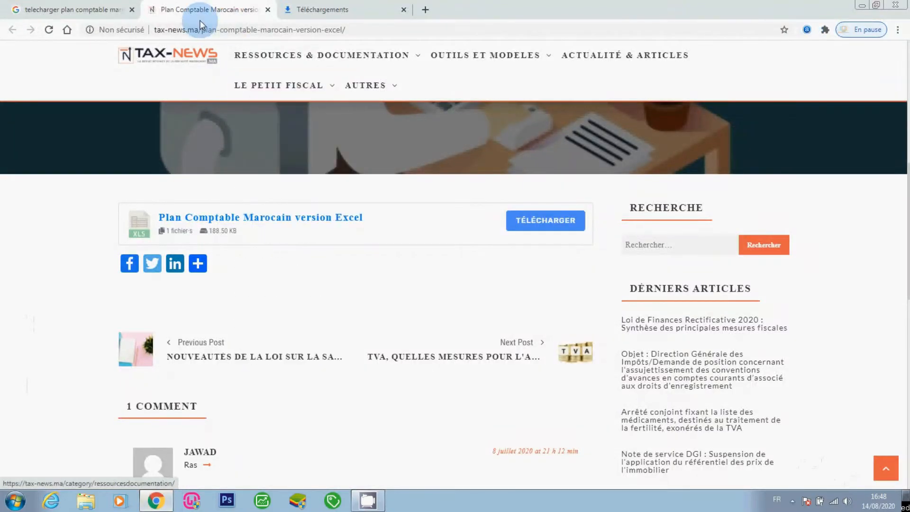
click(83, 11)
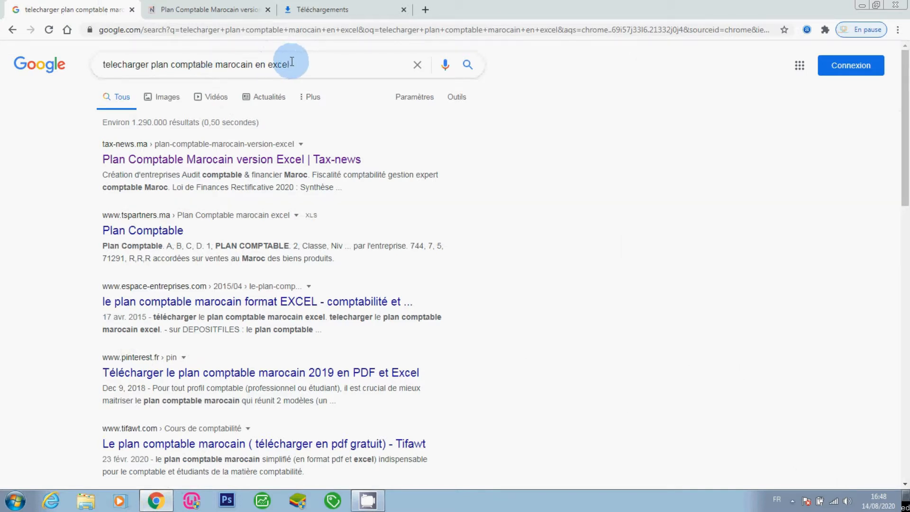
drag(290, 65, 254, 74)
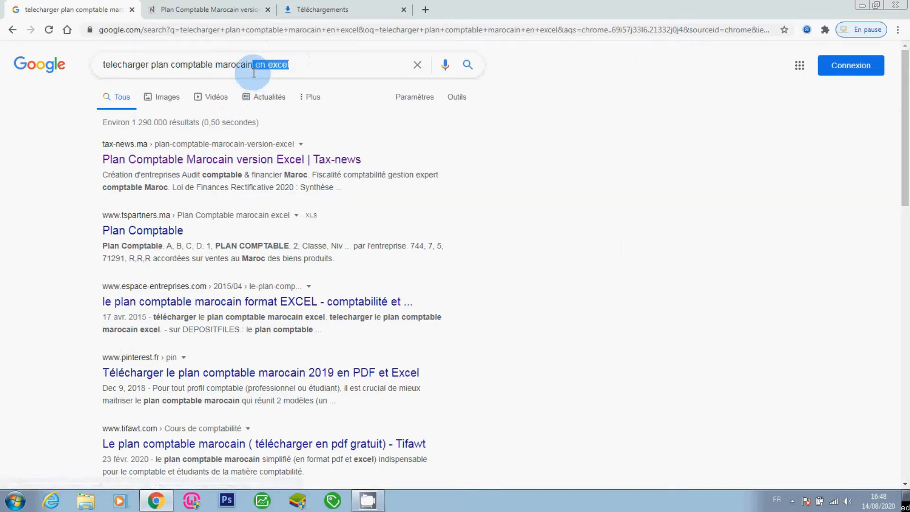
click(537, 56)
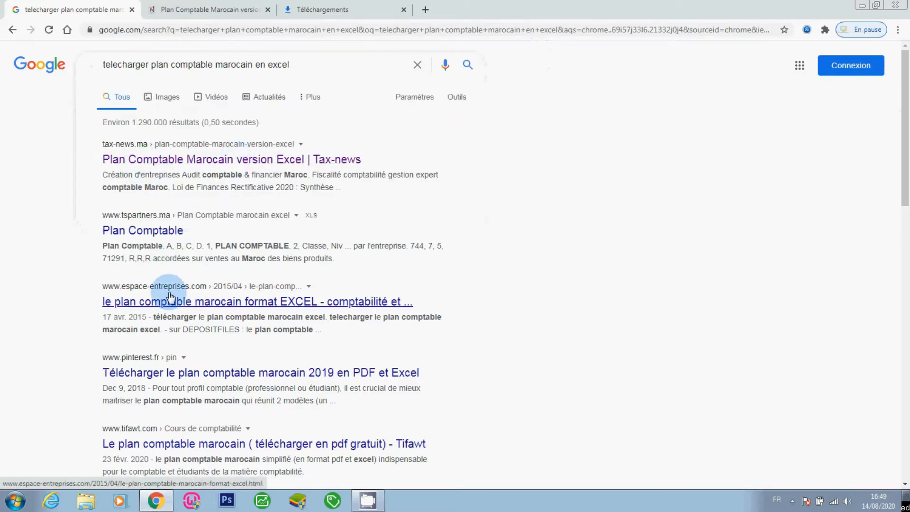
right_click(194, 164)
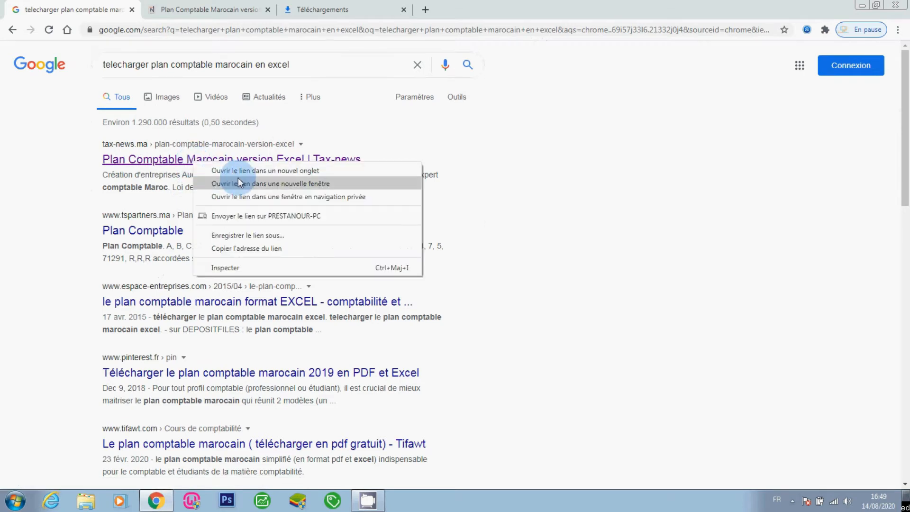
click(241, 9)
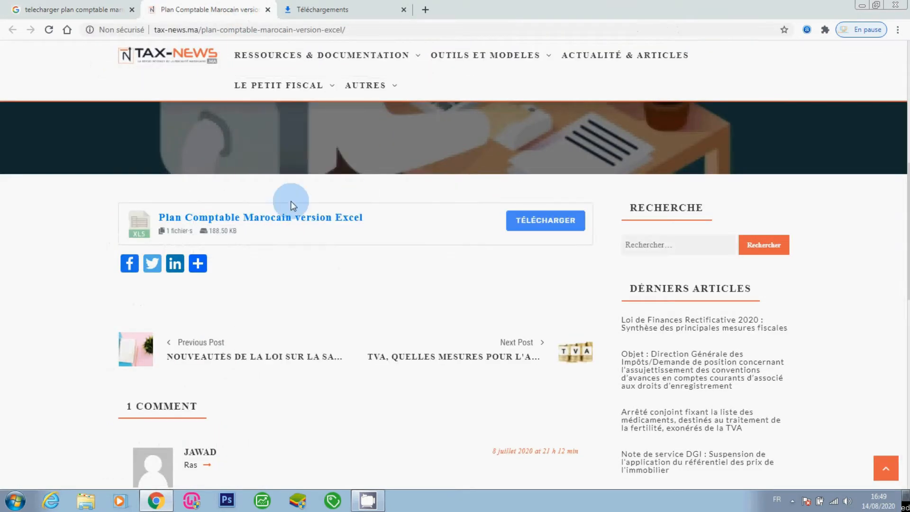
click(550, 219)
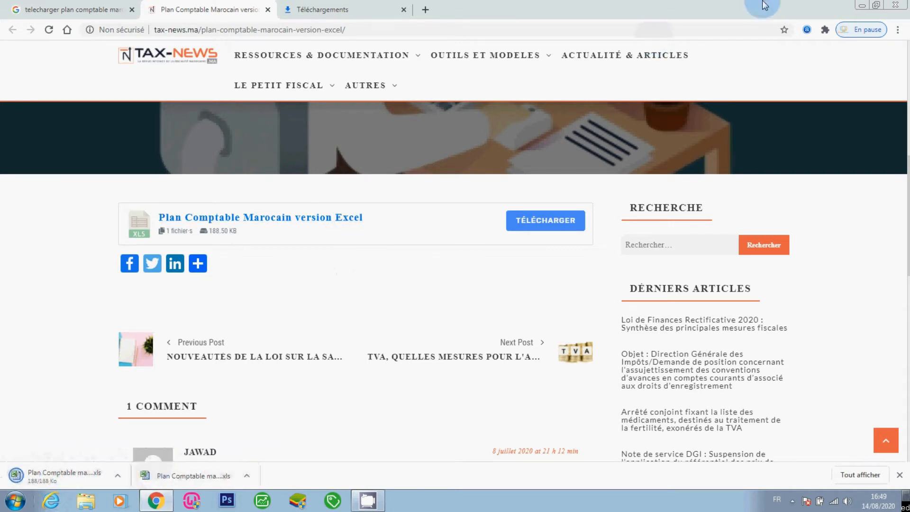
click(862, 9)
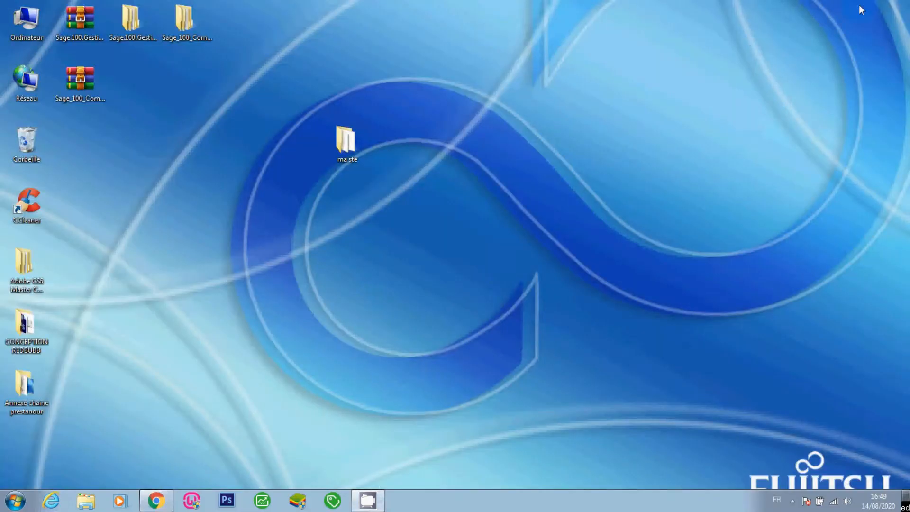
Open the workbook "Plan Comptable marocain excel" from the desktop folder ma ste > plan comptable.
click(361, 147)
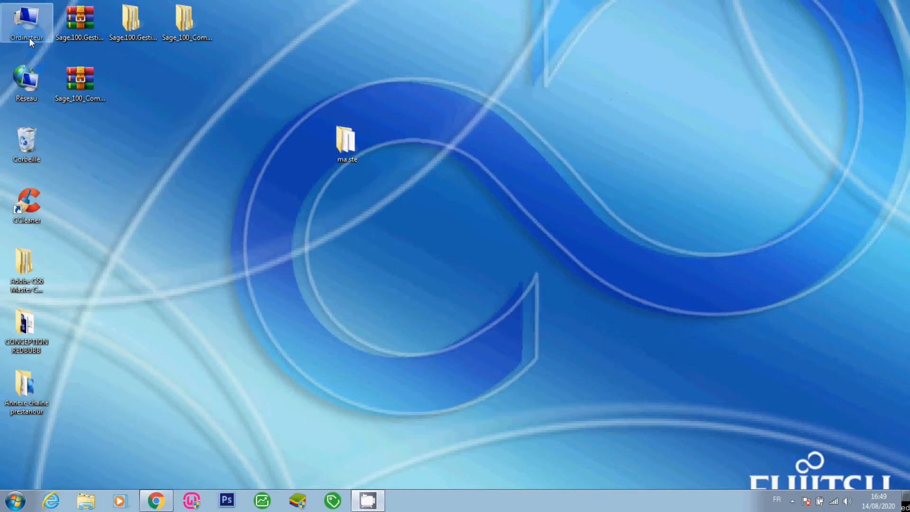
double_click(356, 136)
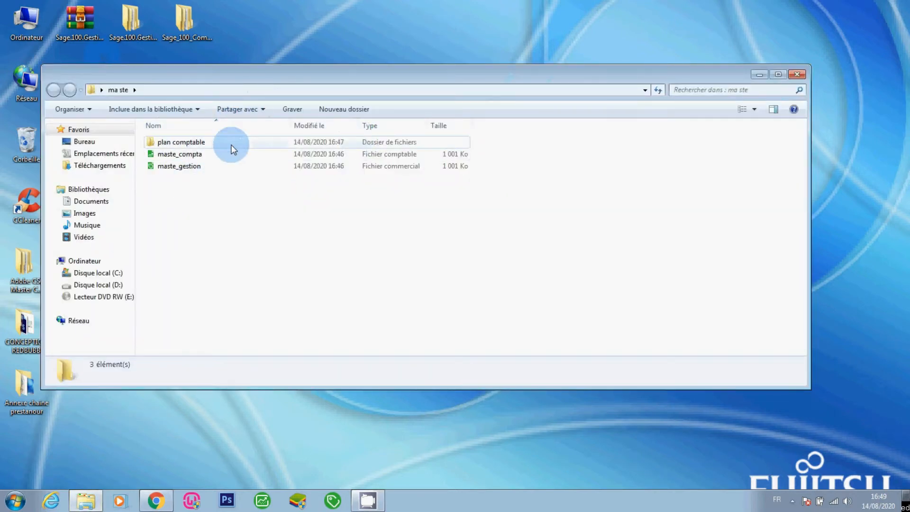
double_click(189, 144)
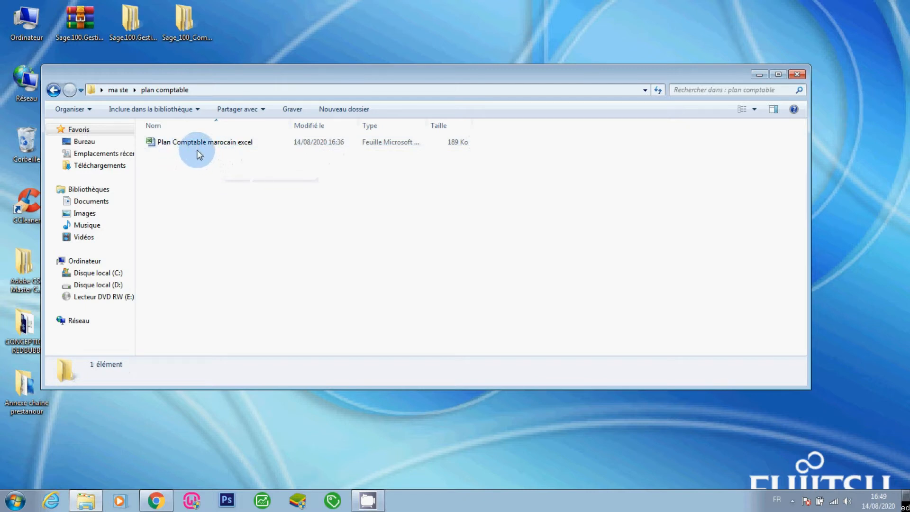
double_click(167, 143)
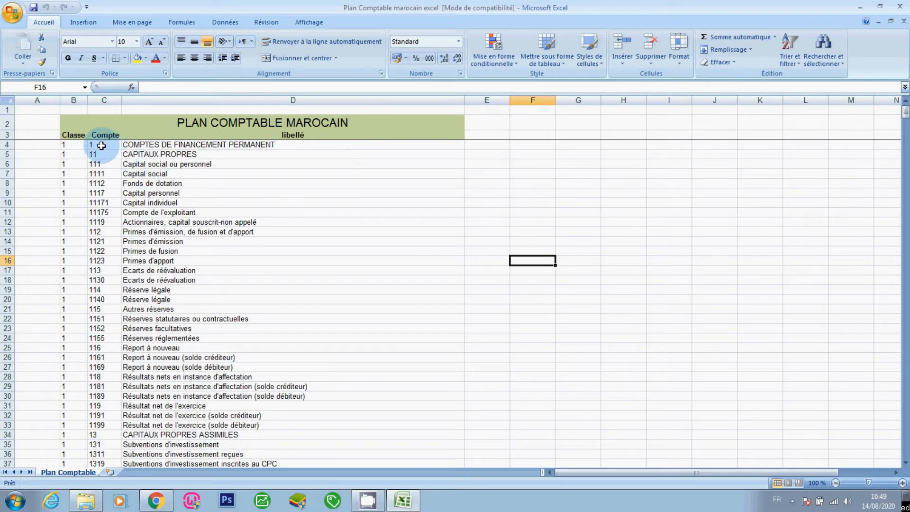
Copy the account numbers and labels in C4:D861 into a new workbook starting at cell A1.
drag(102, 145, 184, 418)
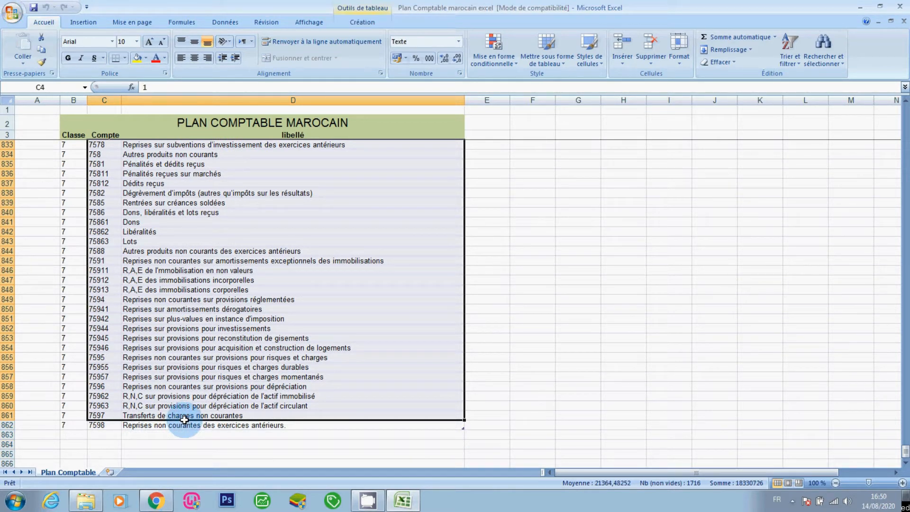
key(ctrl+c)
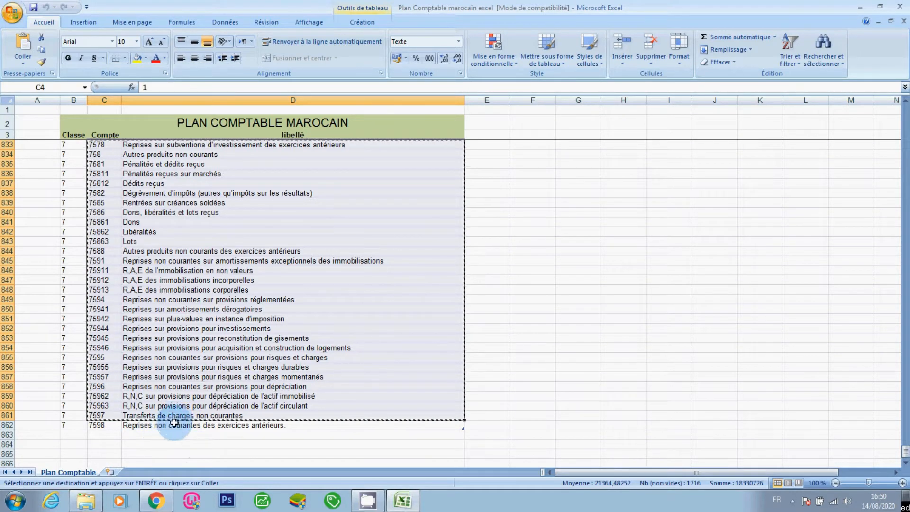
key(ctrl+n)
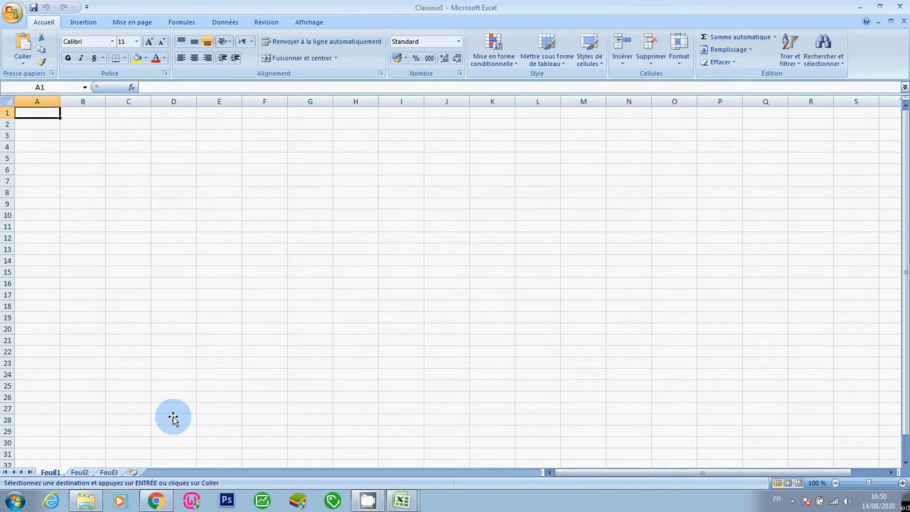
key(ctrl+v)
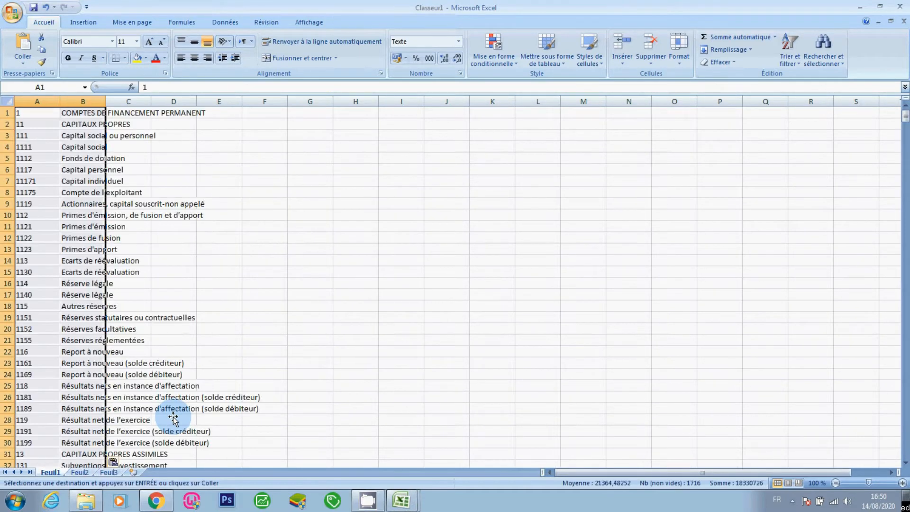
Autofit columns A and B to the pasted account numbers and labels.
double_click(62, 101)
double_click(85, 101)
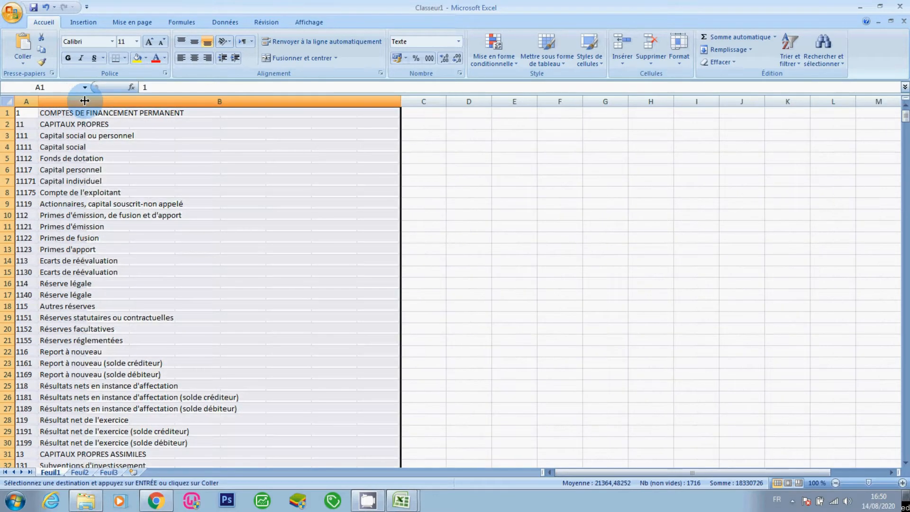
click(132, 122)
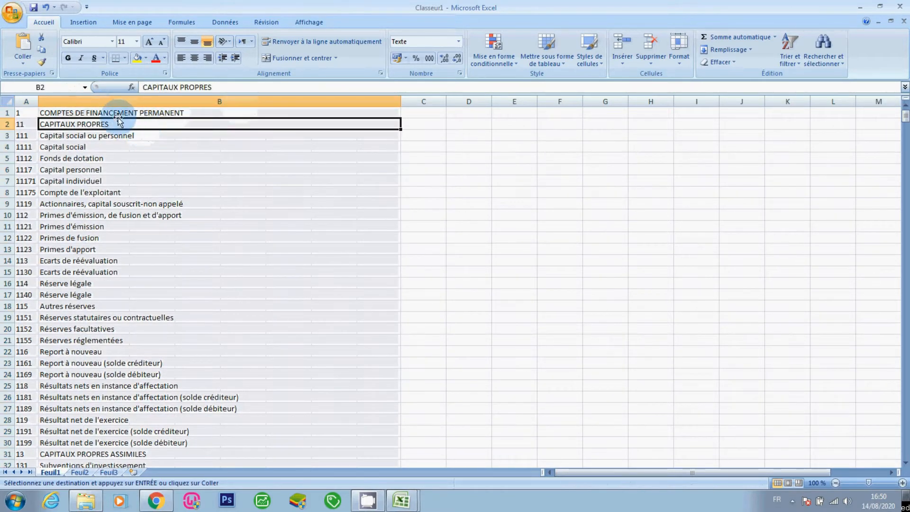
click(22, 113)
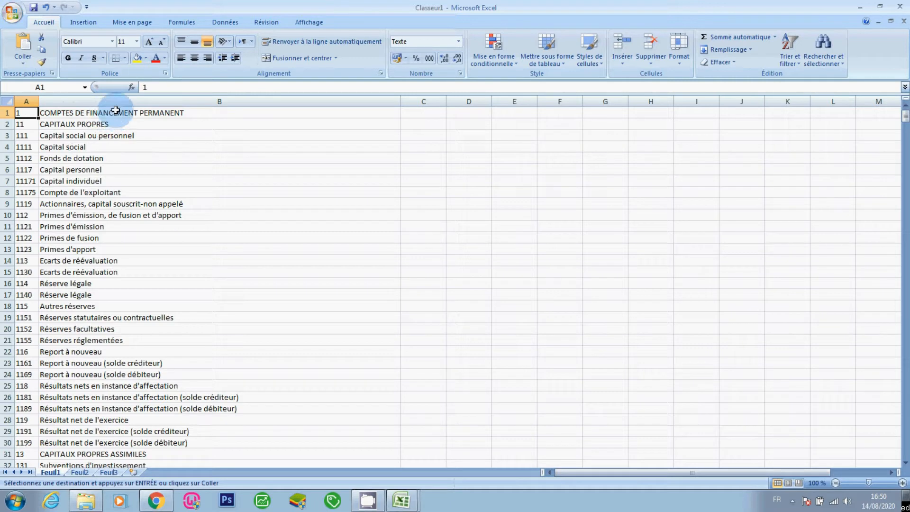
click(113, 125)
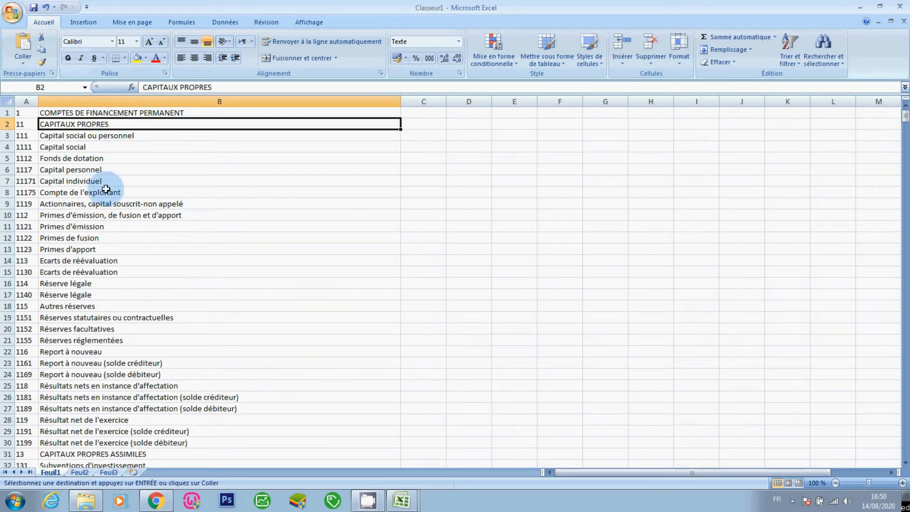
click(123, 190)
Start saving the new workbook as "plan comptable" with the file type Texte (séparateur : tabulation).
click(34, 7)
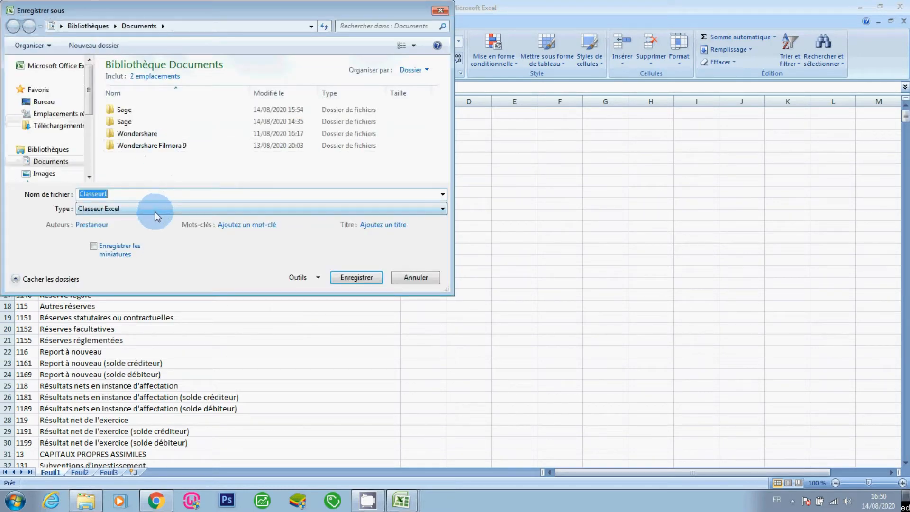
click(155, 211)
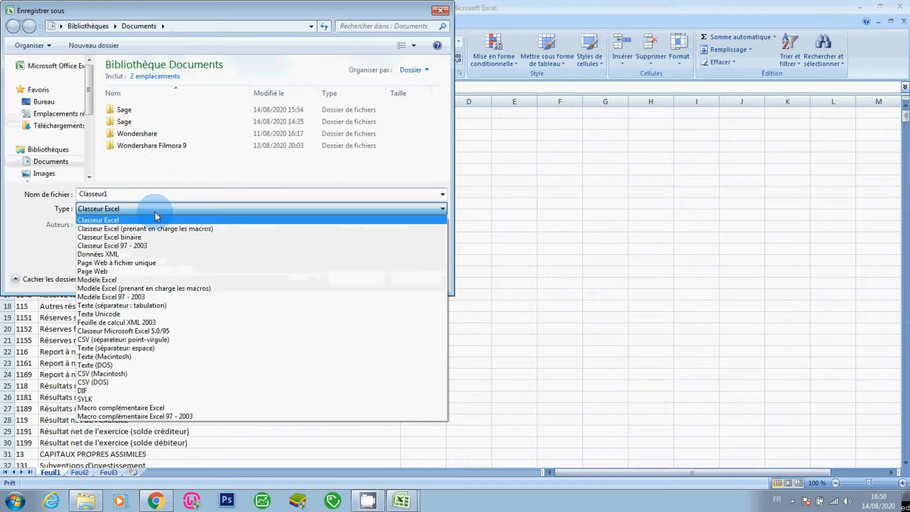
click(132, 306)
double_click(133, 194)
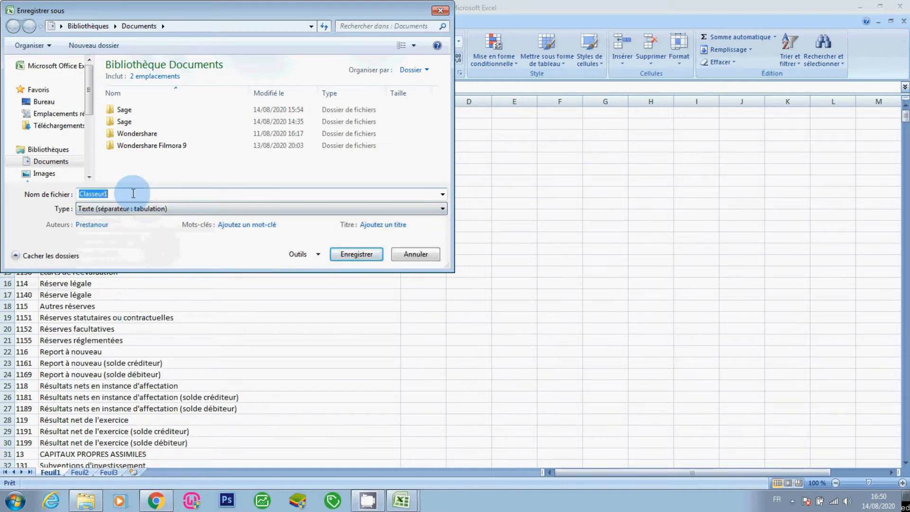
key(BackSpace)
text(plan comptable)
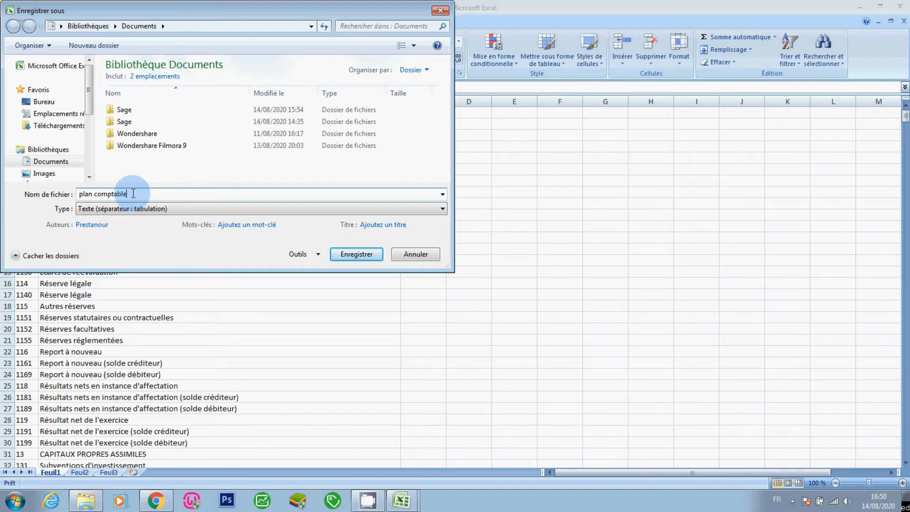
Save the text file in the desktop folder ma ste > plan comptable, accepting active sheet only and the text format.
click(43, 101)
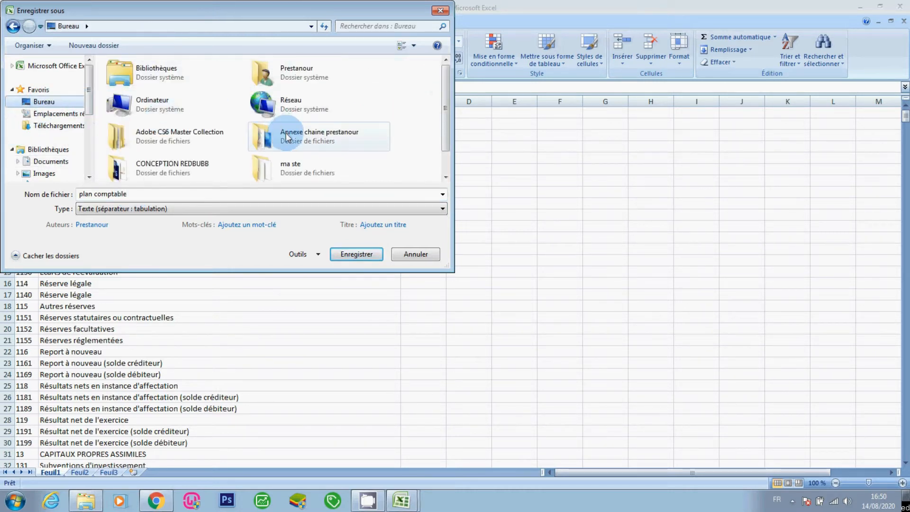
double_click(285, 167)
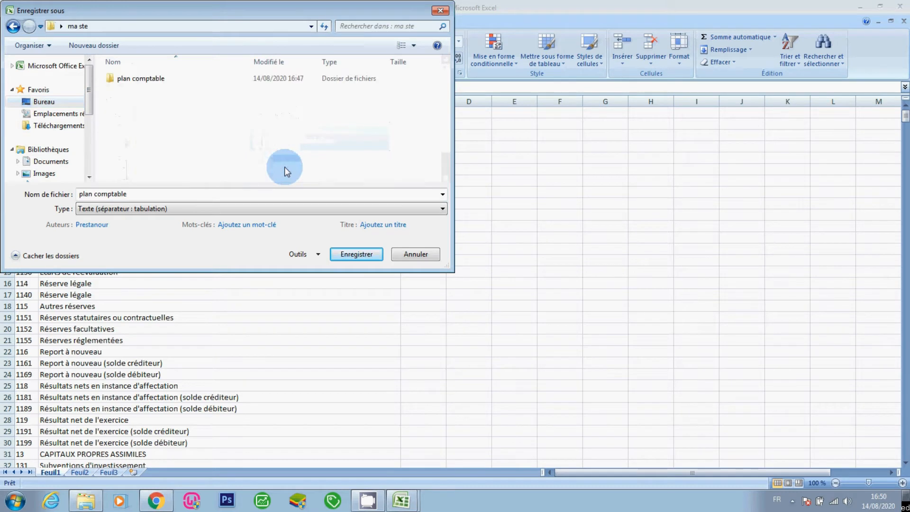
double_click(141, 79)
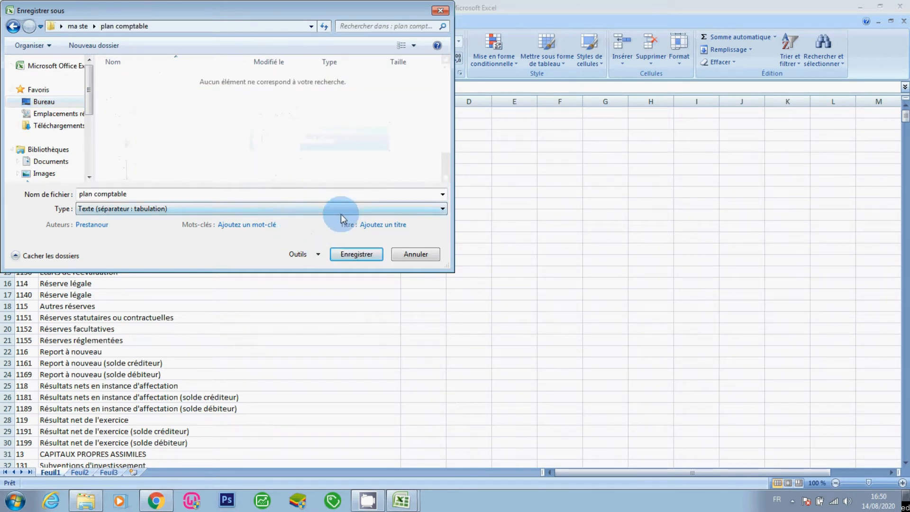
click(359, 255)
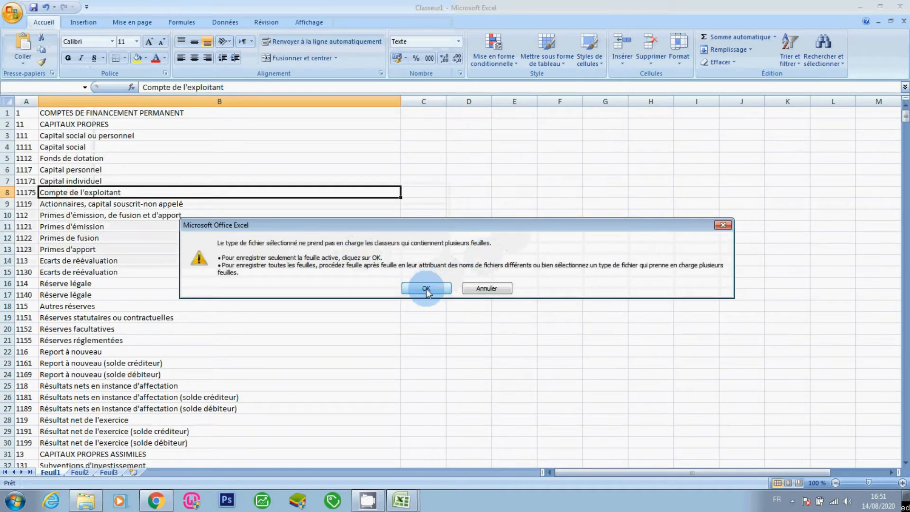
click(426, 288)
click(409, 287)
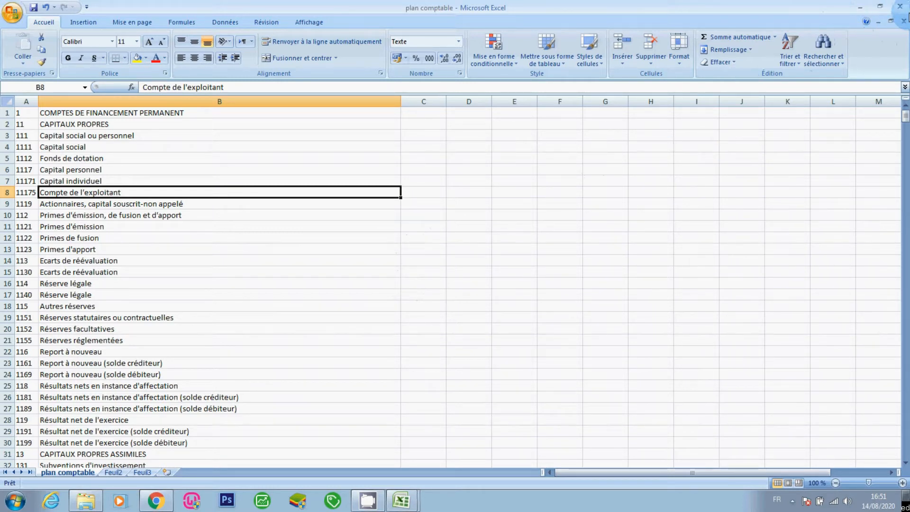
Close both Excel workbooks, keeping plan comptable.txt saved in text format, and select that text file in the folder.
click(903, 8)
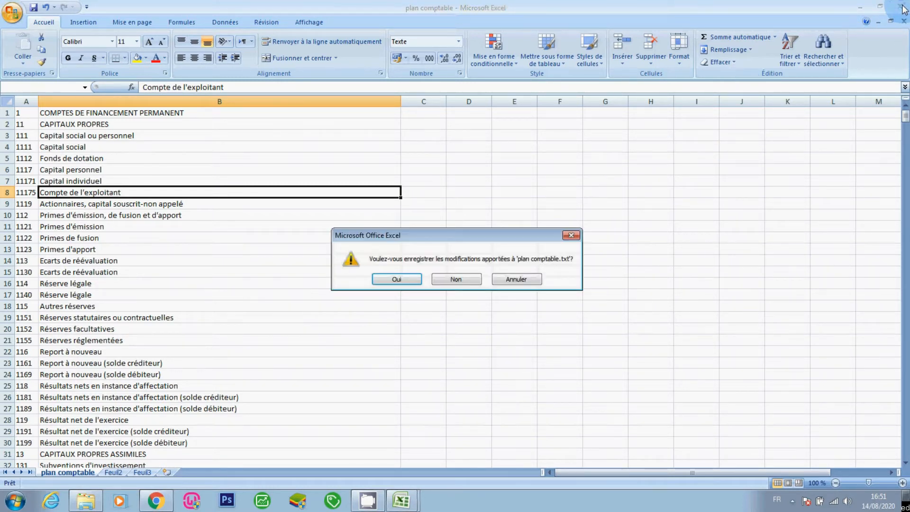
click(403, 280)
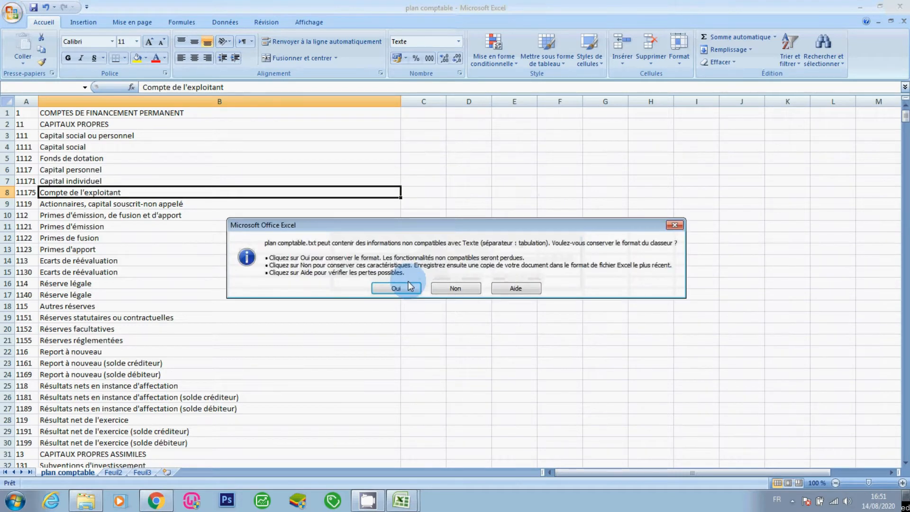
click(411, 286)
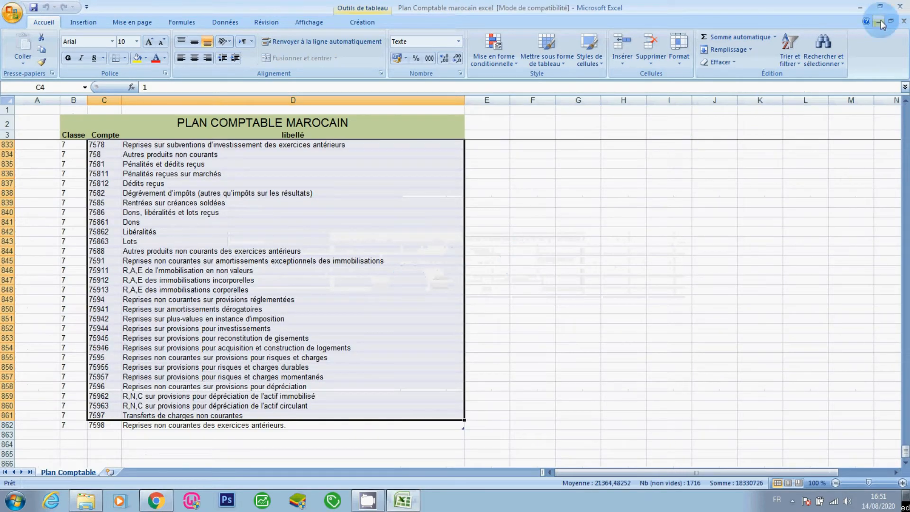
click(900, 7)
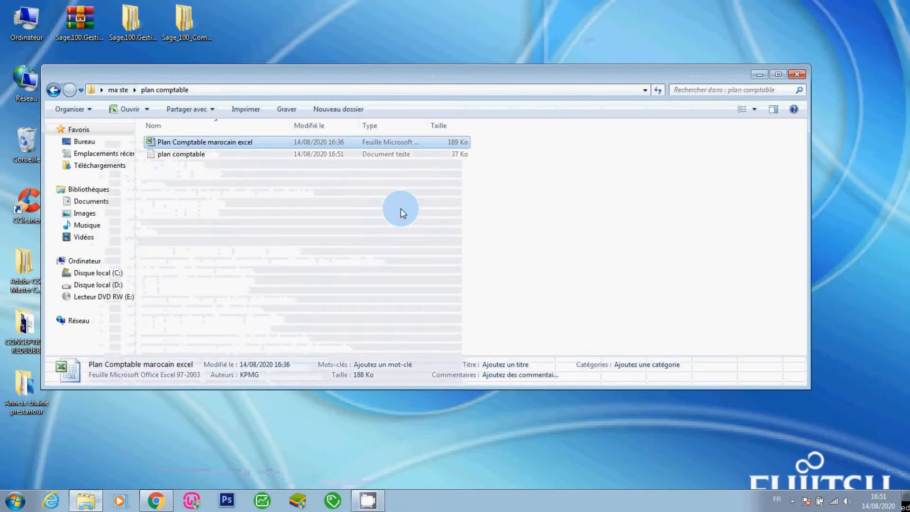
click(221, 176)
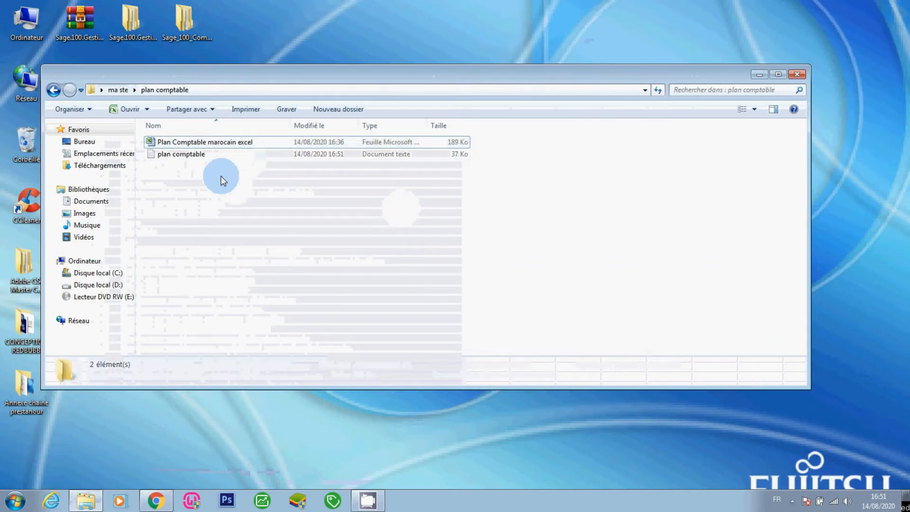
click(177, 157)
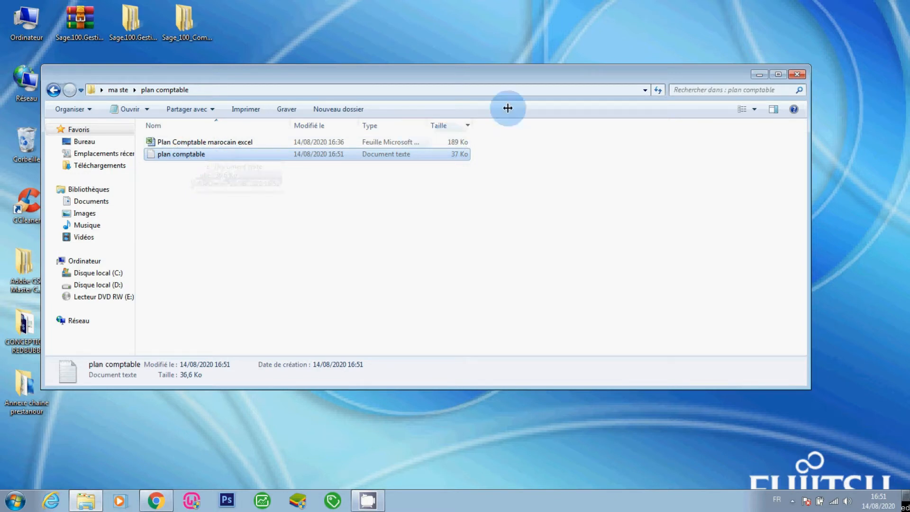
Close the plan comptable folder, look over the contents of the desktop folder ma ste, and close it again.
click(797, 74)
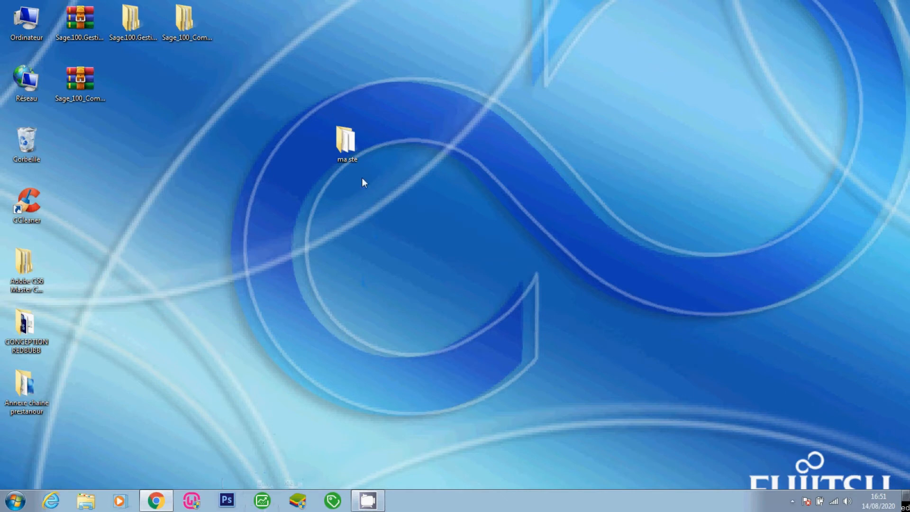
double_click(346, 141)
click(185, 179)
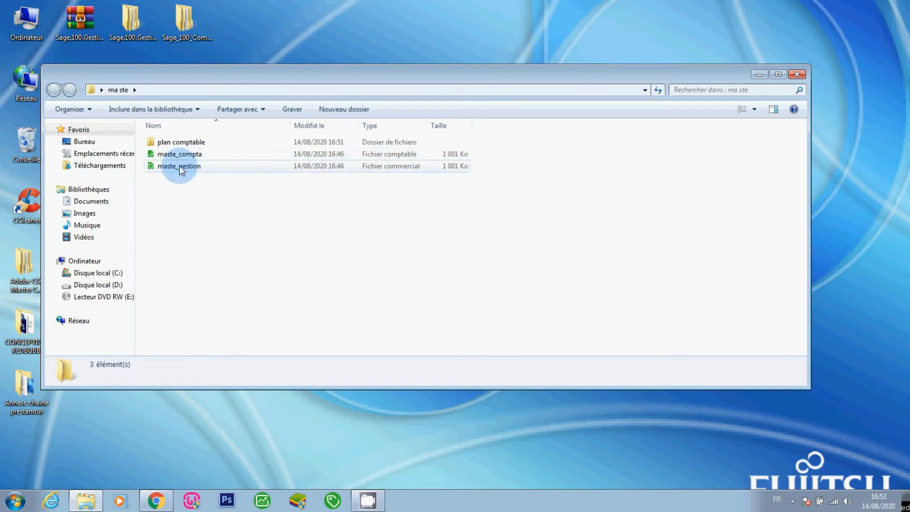
click(797, 74)
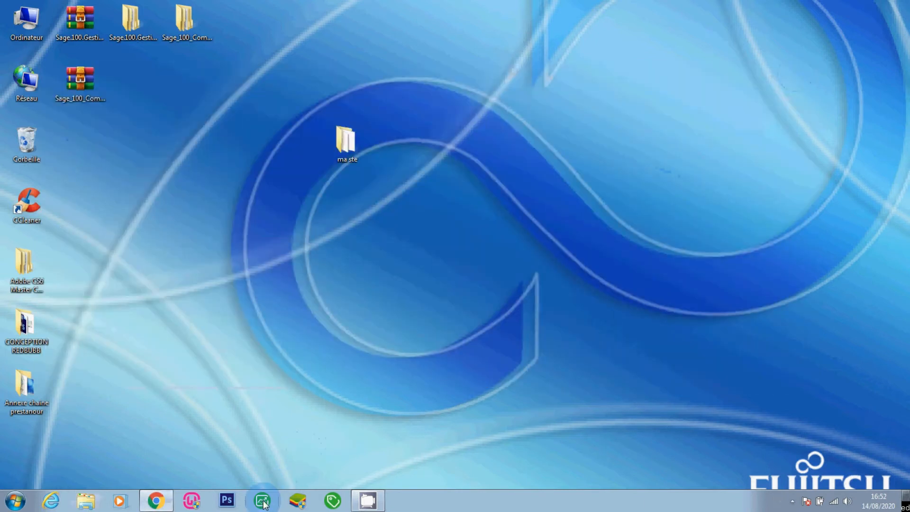
Launch Sage 100 Comptabilité i7 from the installed Sage programs.
click(15, 503)
click(52, 449)
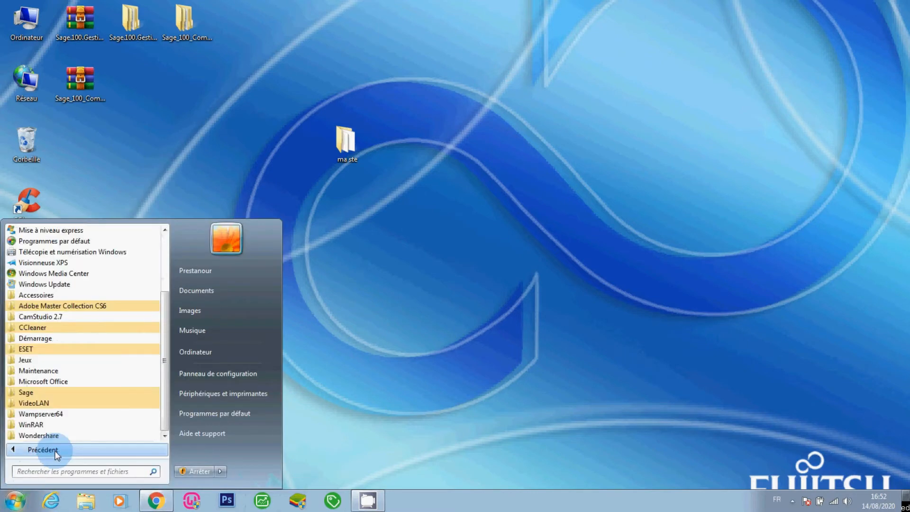
click(50, 394)
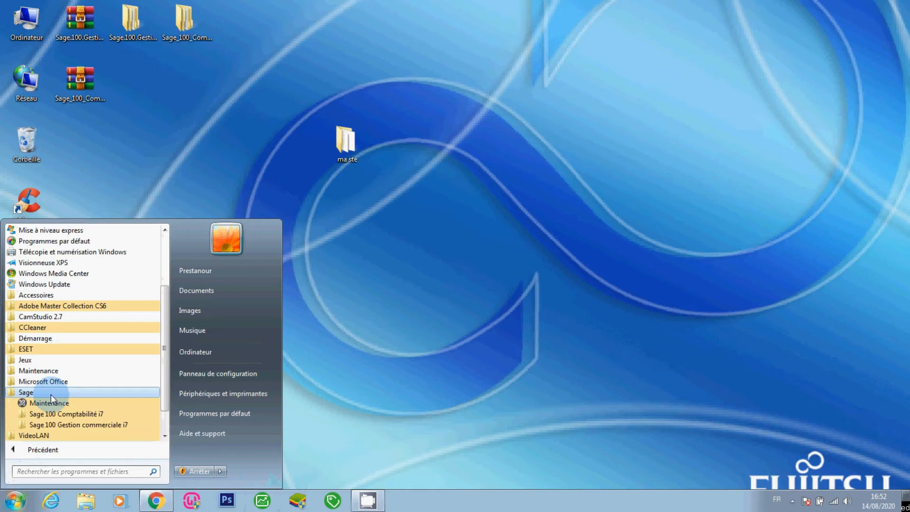
click(73, 414)
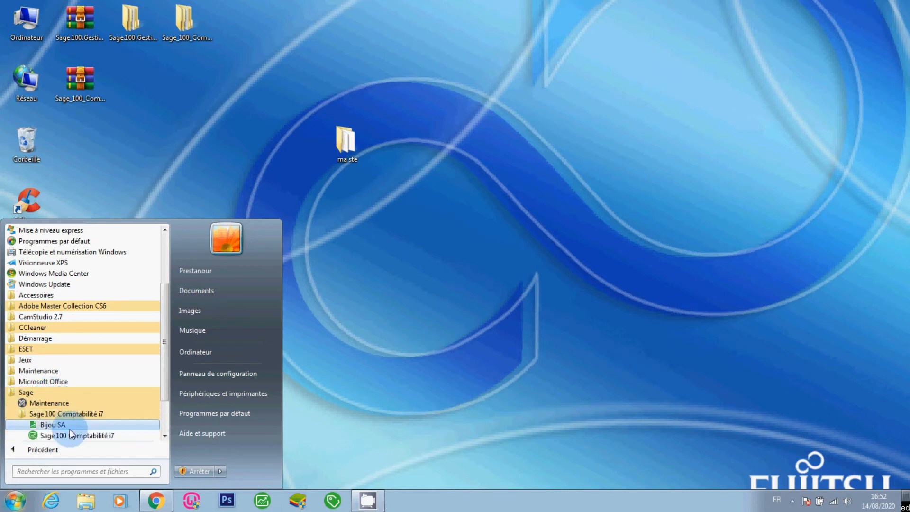
click(72, 437)
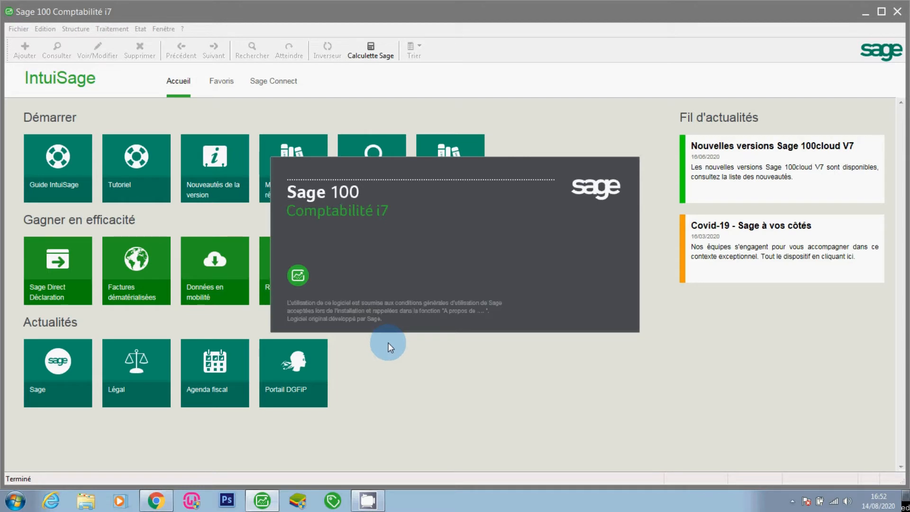
Open the accounting file maste_compta from the desktop folder ma ste as <Administrateur>, leaving the password blank.
click(19, 29)
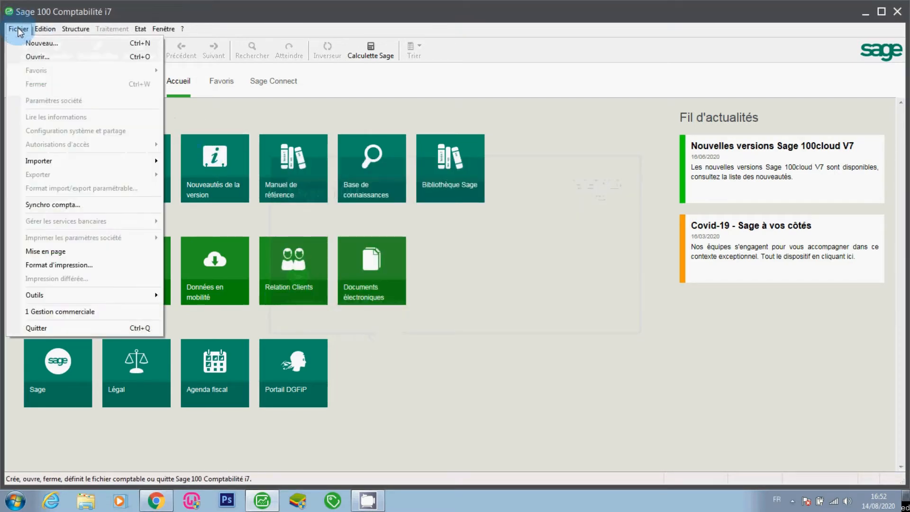
click(32, 56)
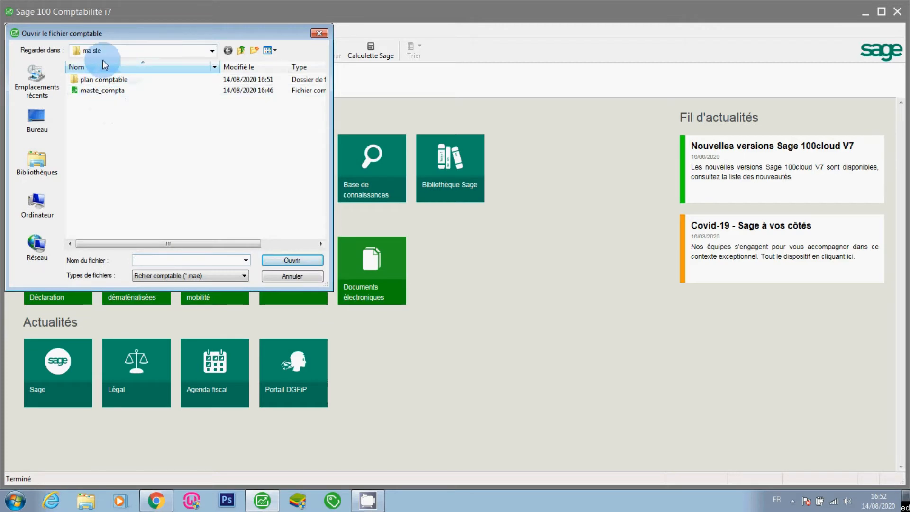
click(38, 117)
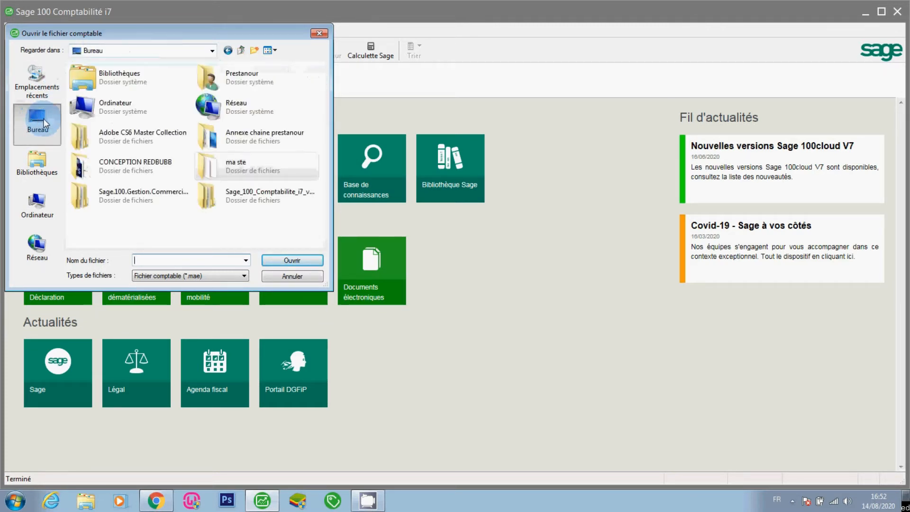
double_click(233, 172)
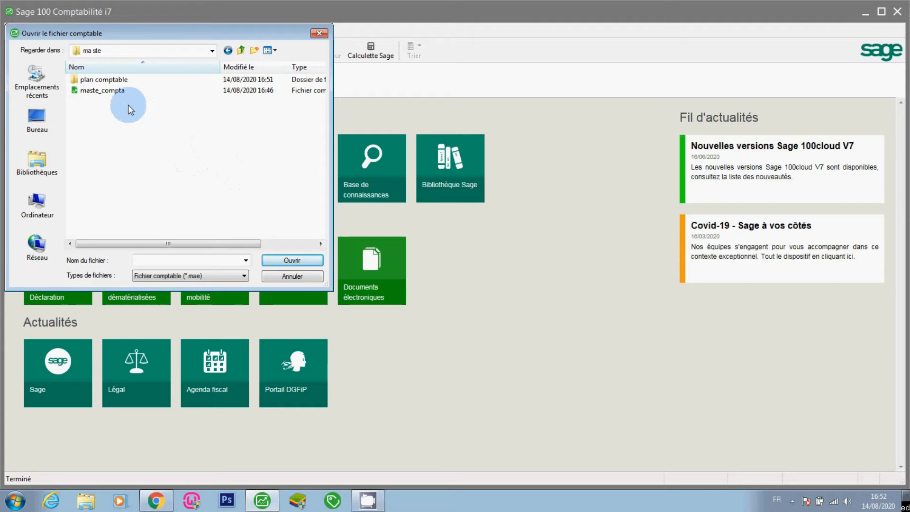
double_click(99, 90)
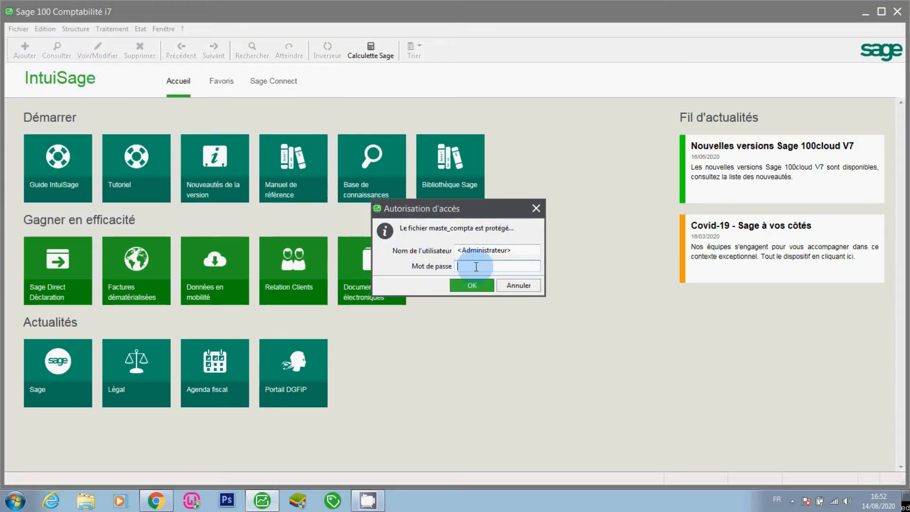
click(479, 287)
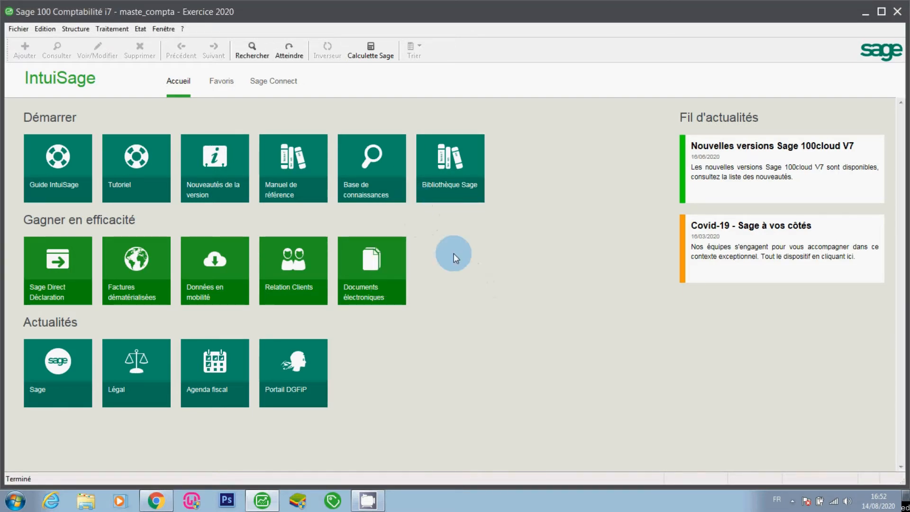
Create a new configurable import/export format named "plan" in the ma ste > plan comptable folder.
click(21, 31)
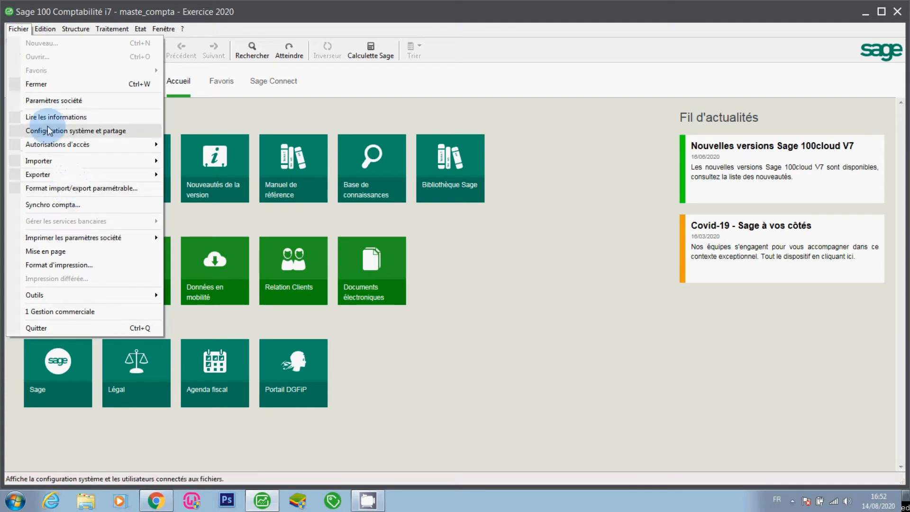
click(81, 190)
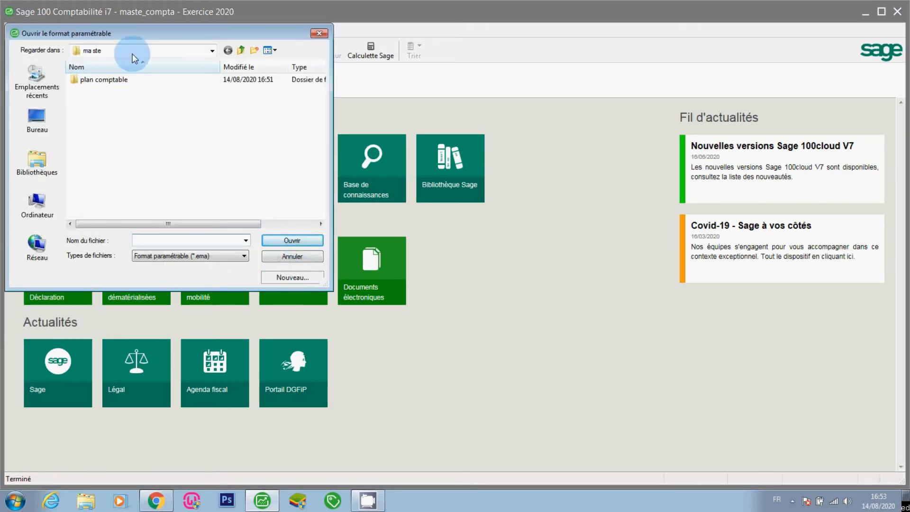
double_click(108, 80)
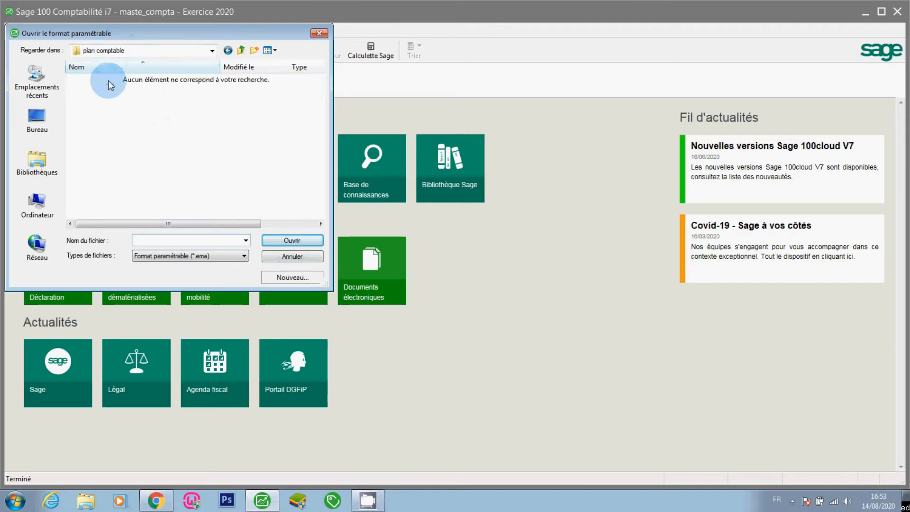
click(292, 278)
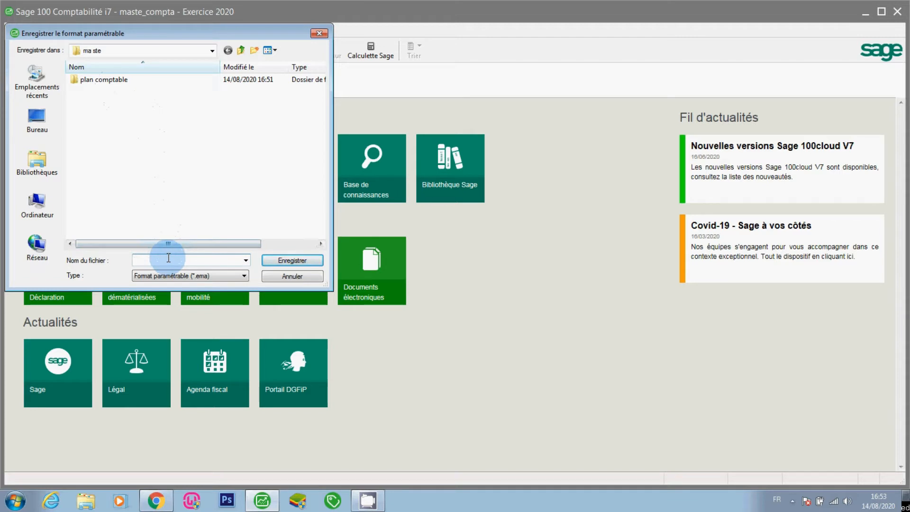
text(plan)
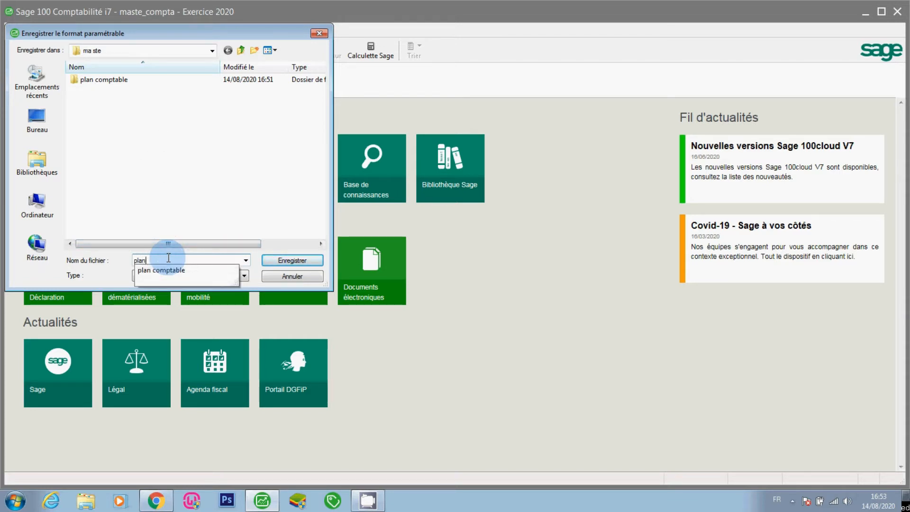
click(120, 261)
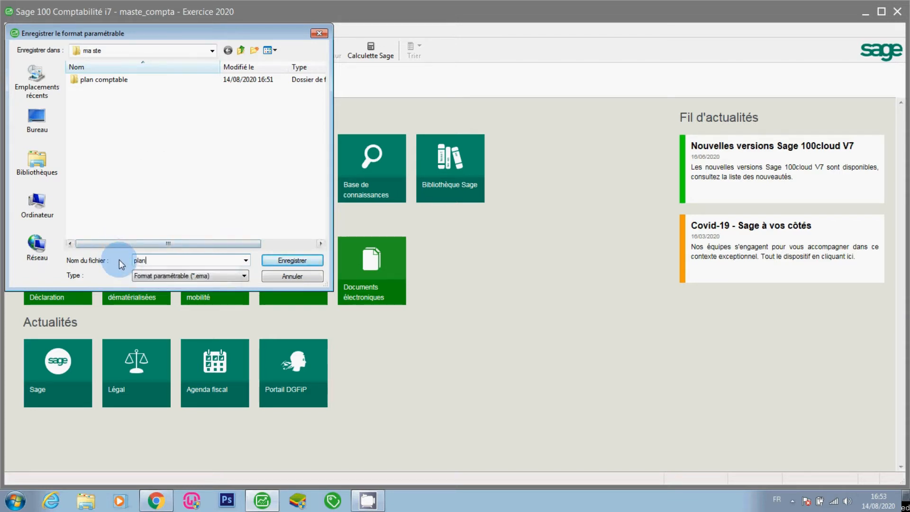
double_click(82, 79)
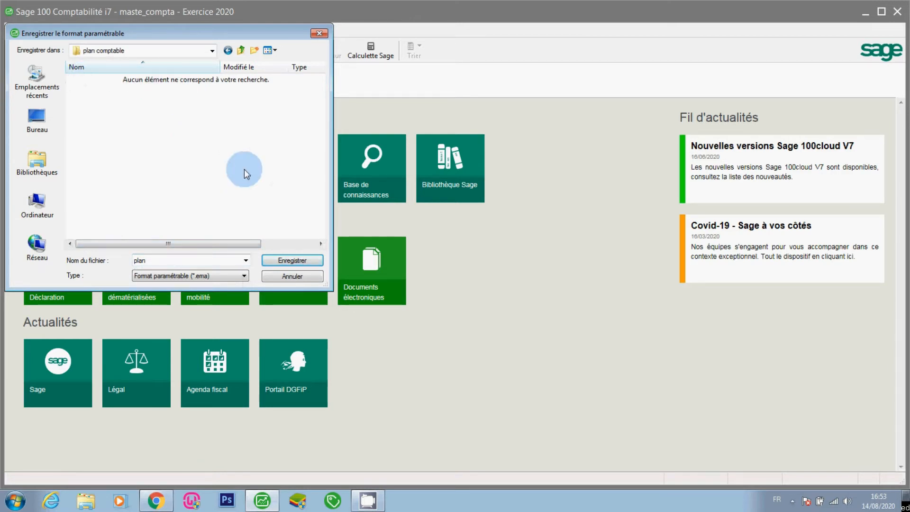
click(295, 261)
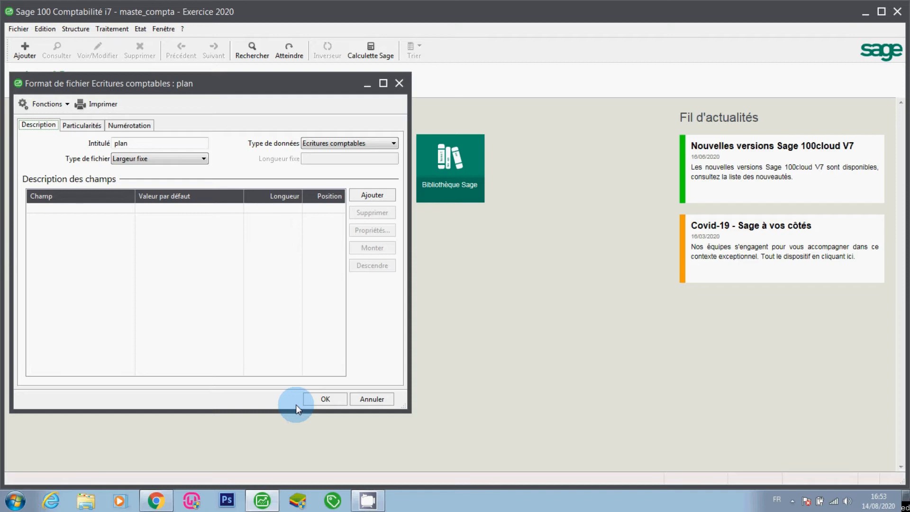
Set the plan format's file type to Délimité, confirming the change, and its data type to Comptes généraux/analytiques.
click(185, 159)
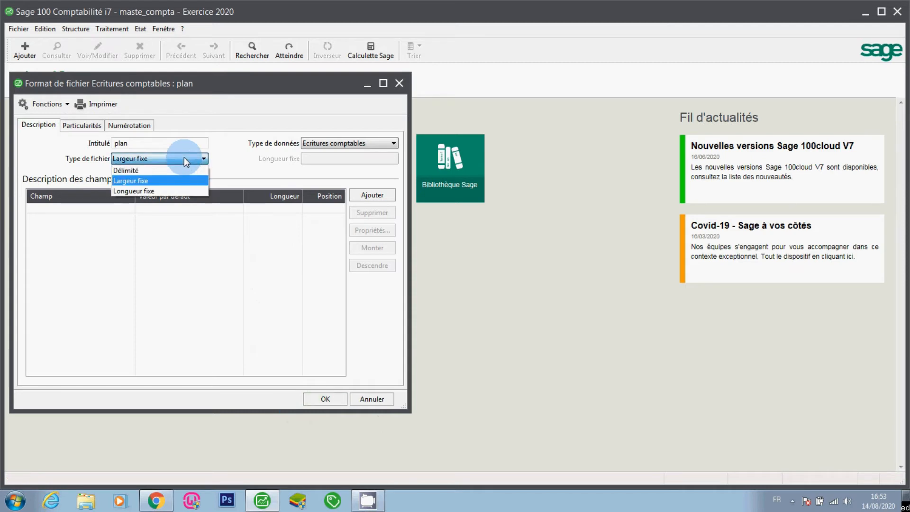
click(162, 172)
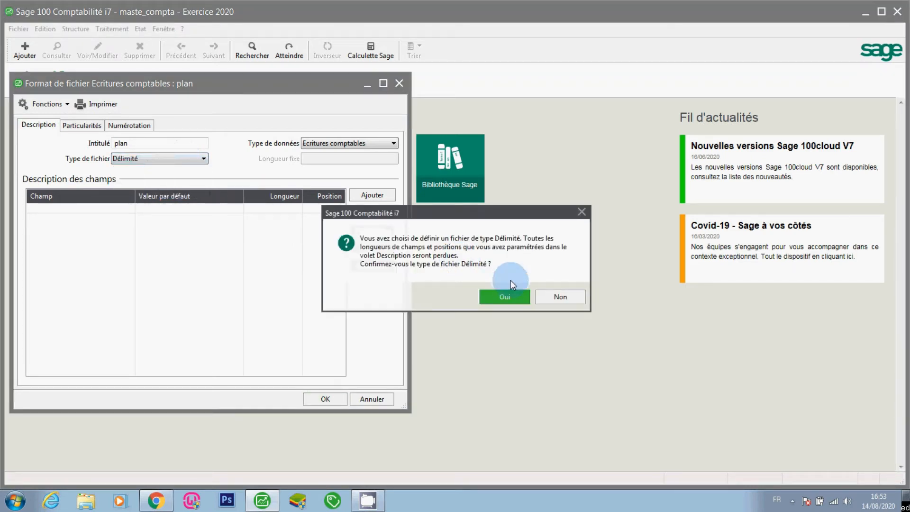
click(511, 294)
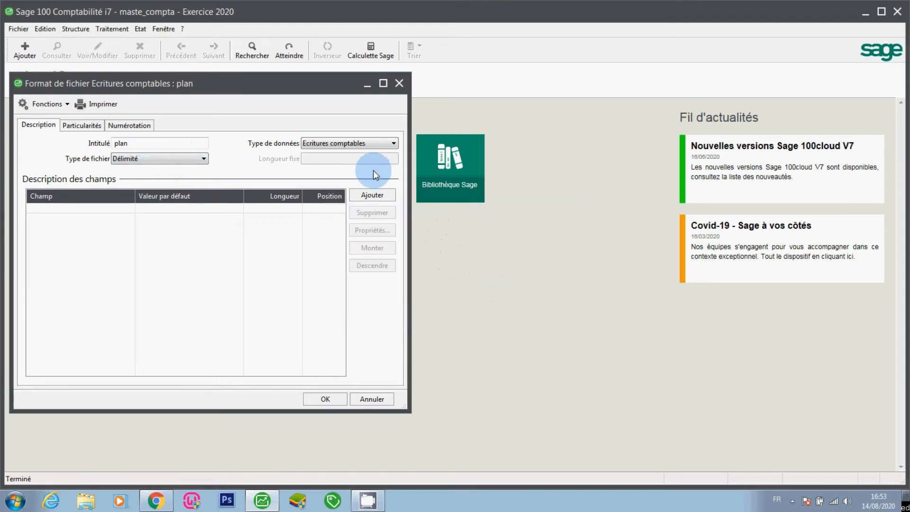
click(358, 140)
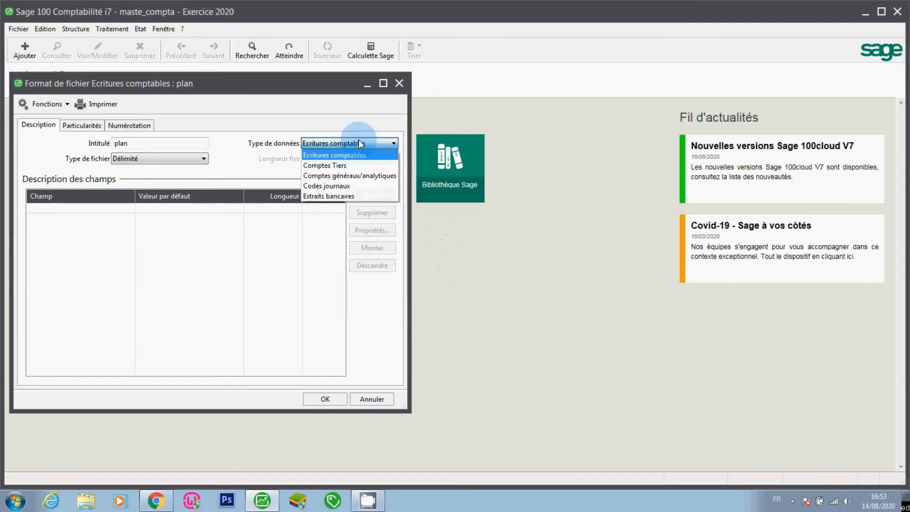
click(367, 177)
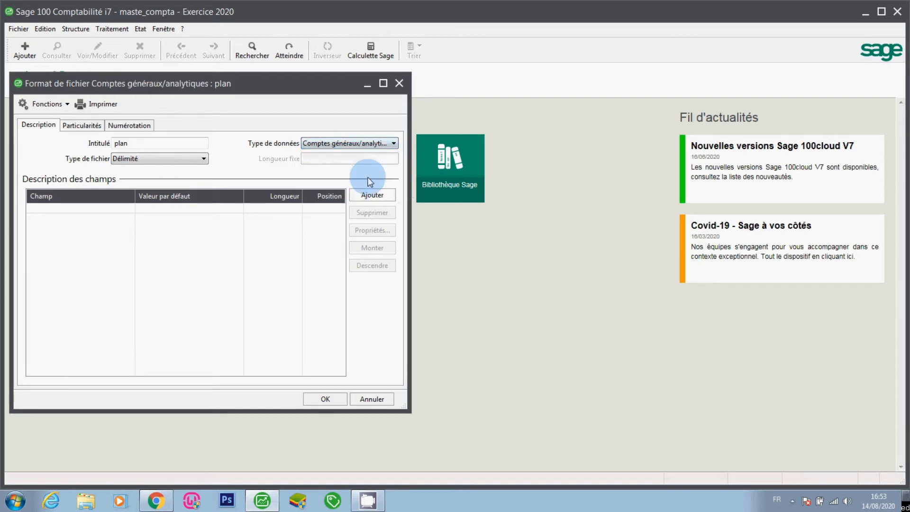
Add the fields Numéro compte and Intitulé, in that order, to the format's field description.
click(372, 194)
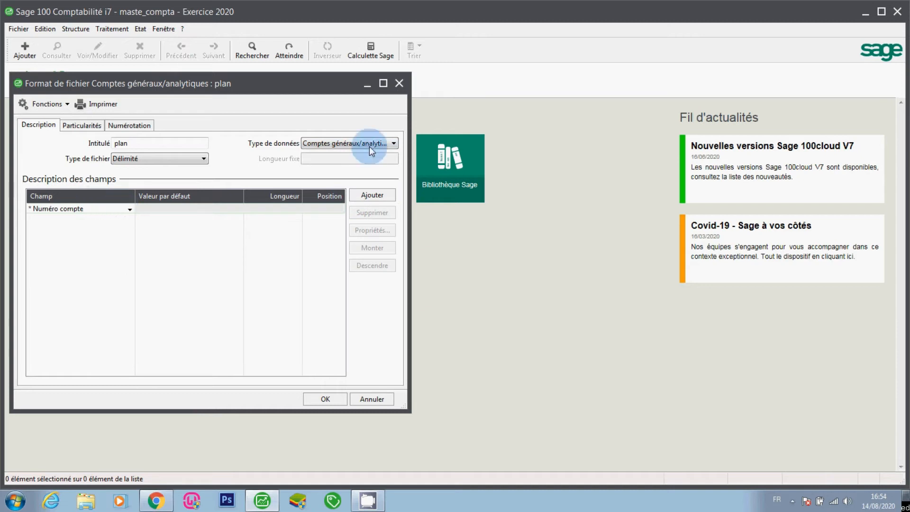
click(372, 195)
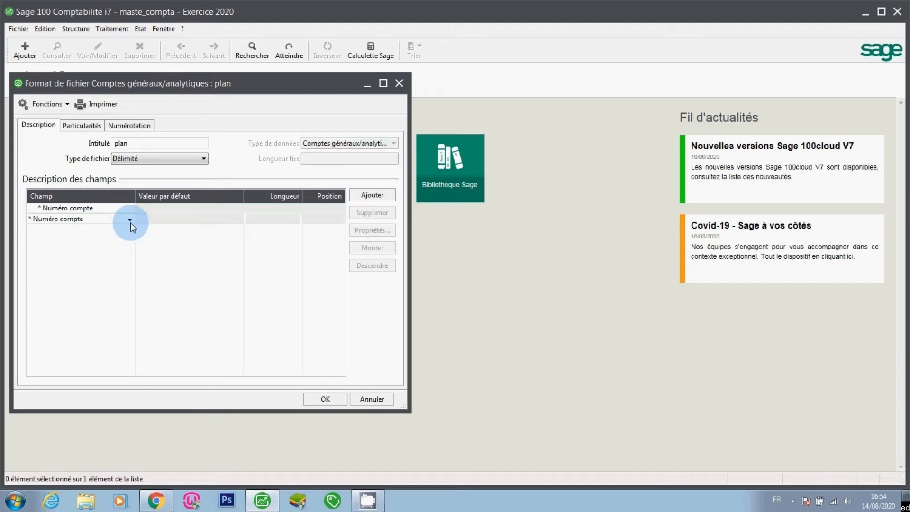
click(130, 220)
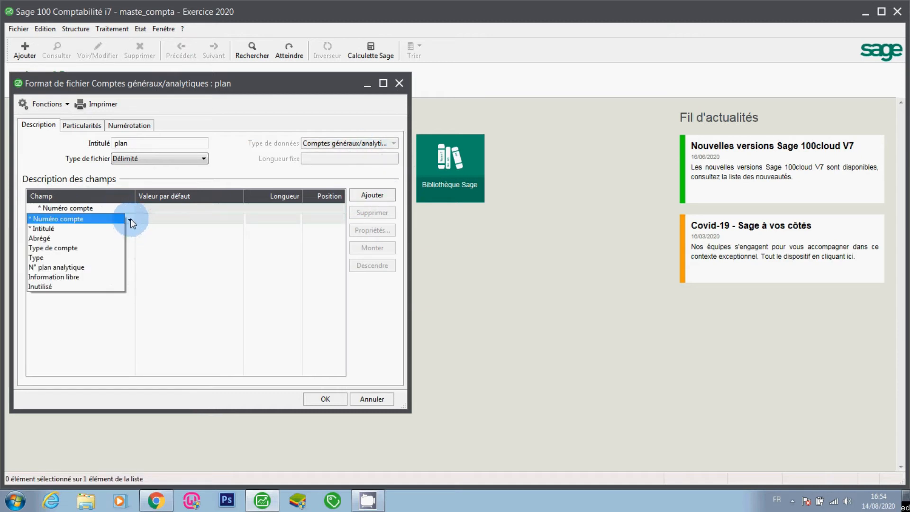
click(51, 230)
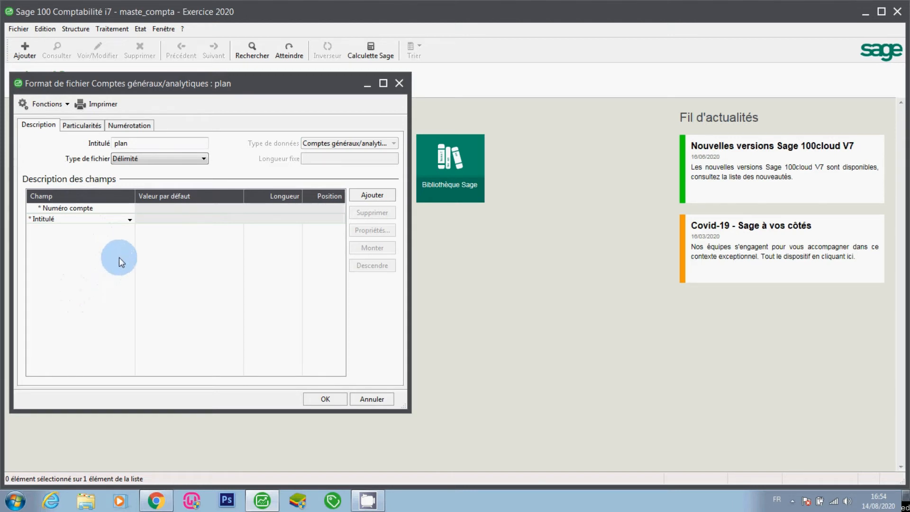
click(105, 230)
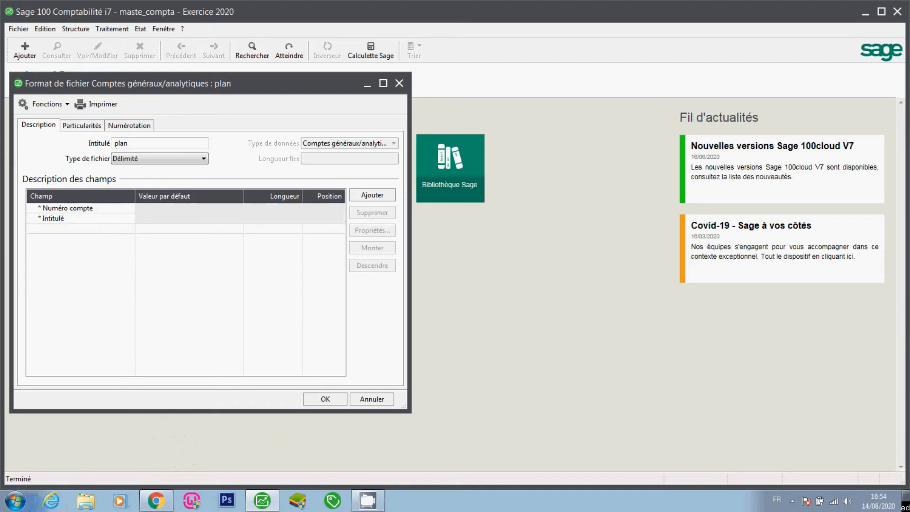
Open the workbook Plan Comptable marocain excel from the desktop folder ma ste > plan comptable.
click(13, 499)
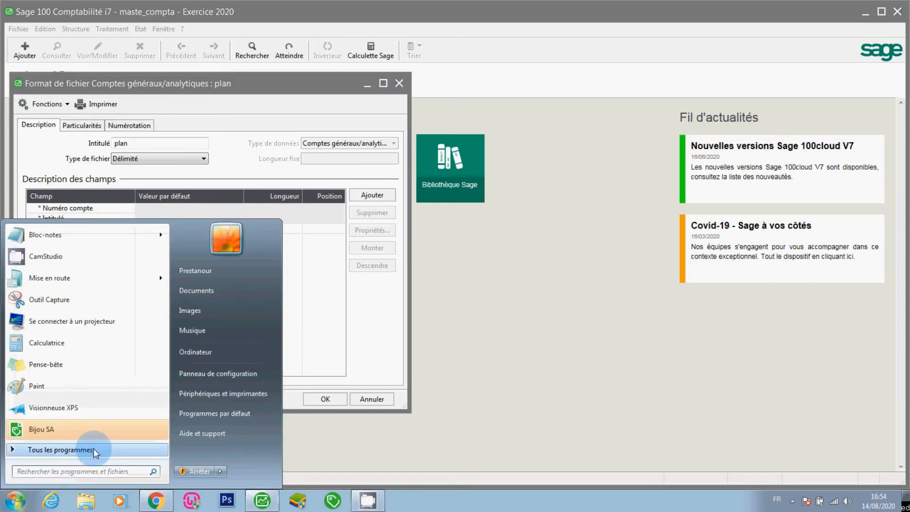
click(515, 399)
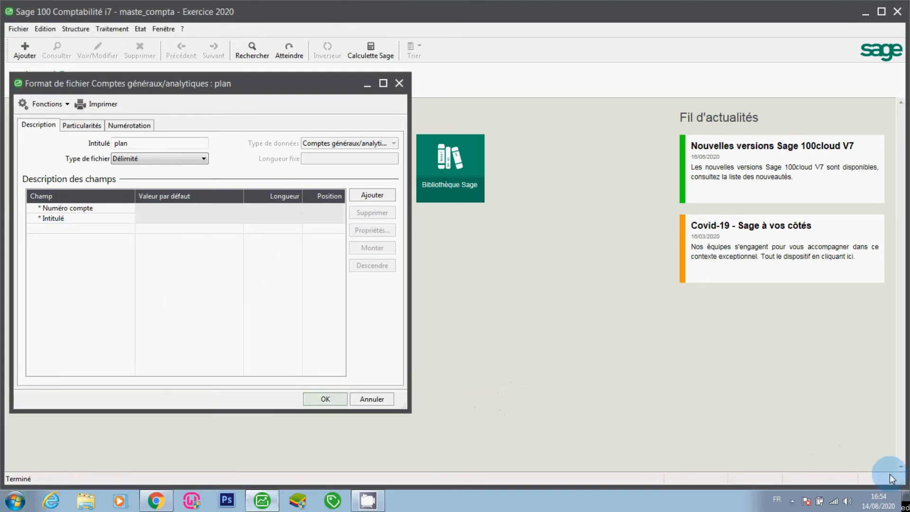
click(907, 502)
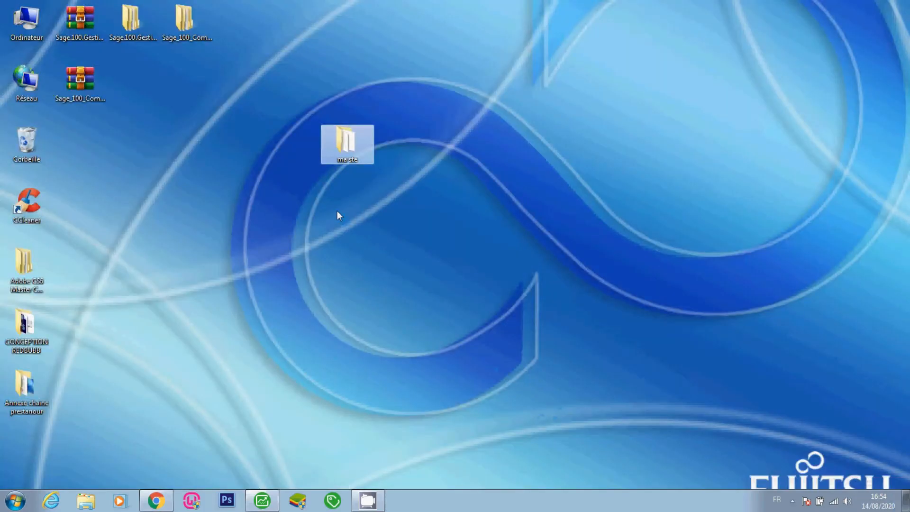
double_click(342, 152)
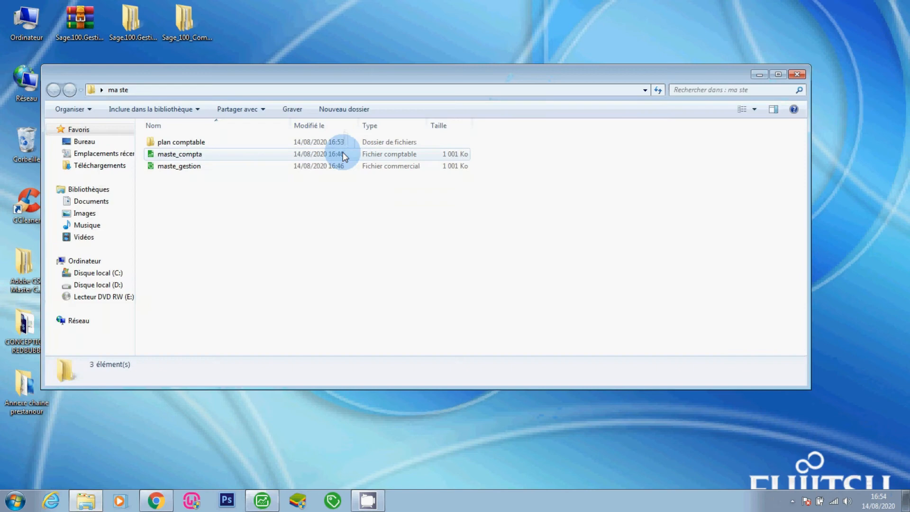
double_click(220, 145)
click(217, 144)
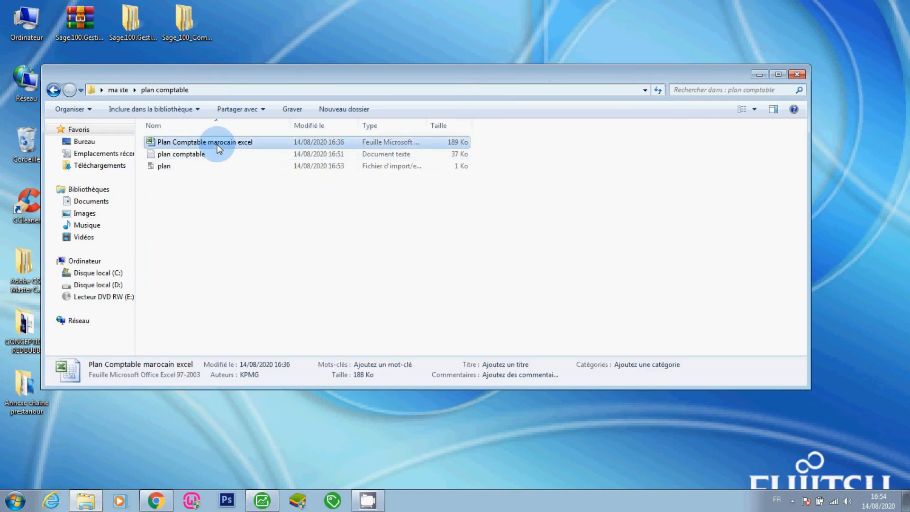
double_click(218, 145)
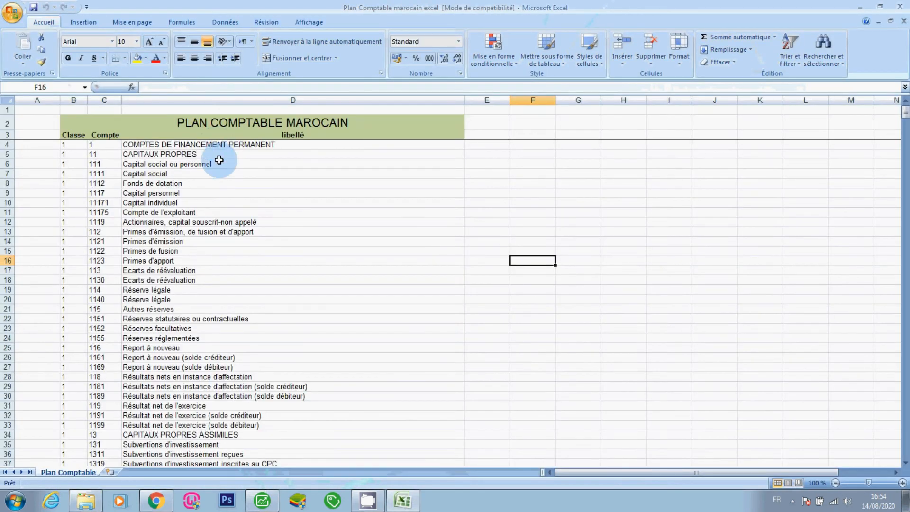
Examine the Compte and libellé columns of the Moroccan chart of accounts worksheet.
drag(96, 154, 116, 239)
click(208, 164)
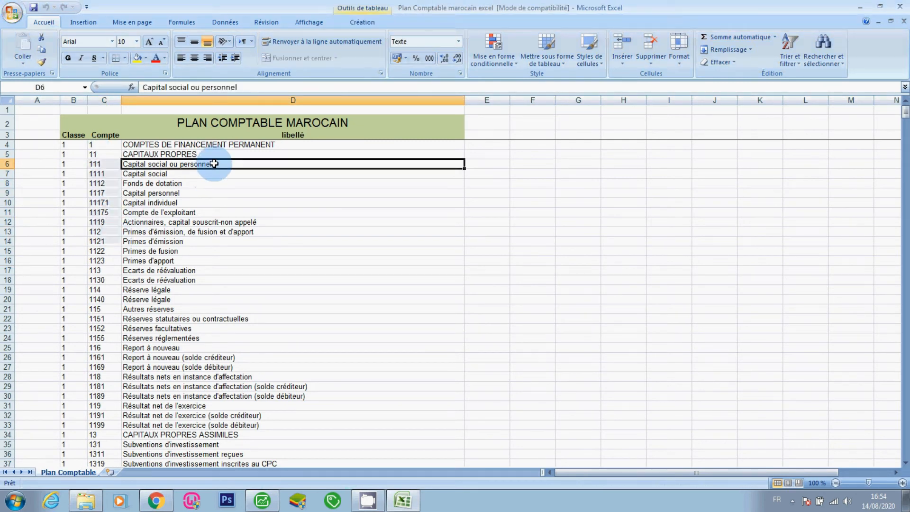
drag(91, 145, 10, 237)
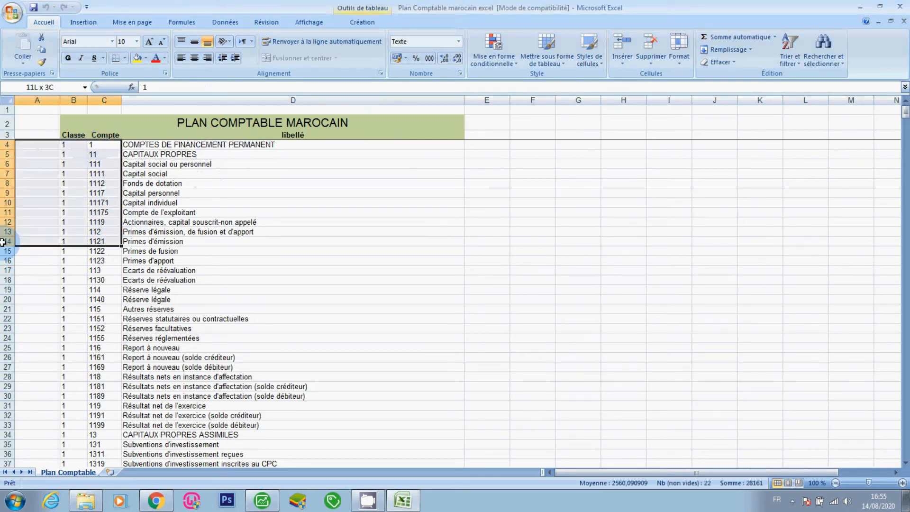
click(124, 144)
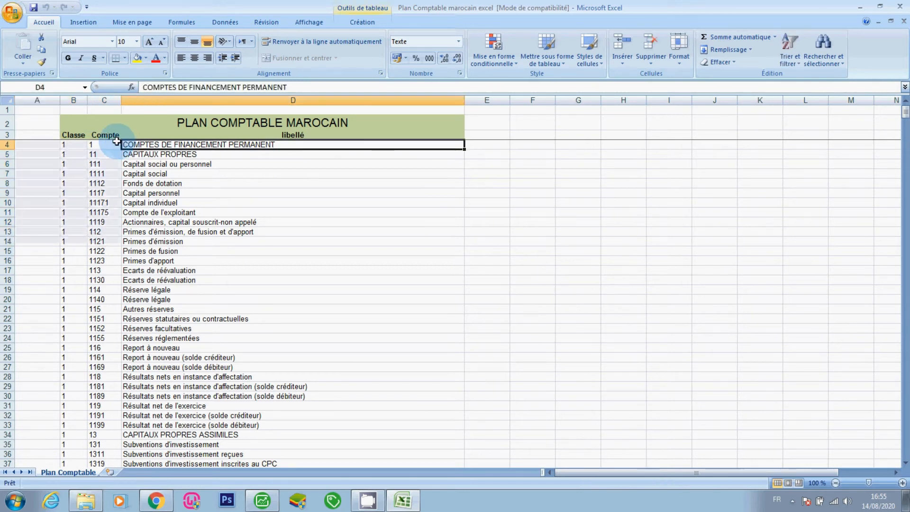
Hide the Classe column B so that only the Compte and libellé columns are displayed.
click(83, 101)
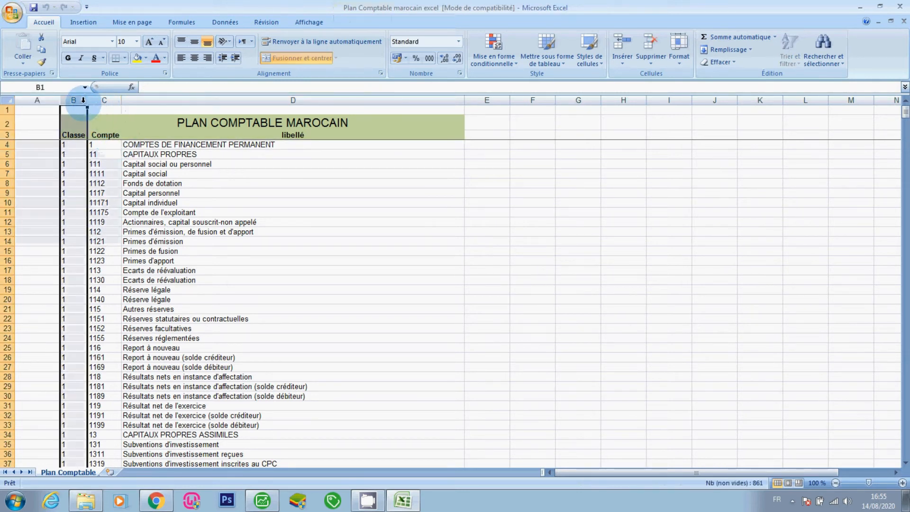
right_click(83, 102)
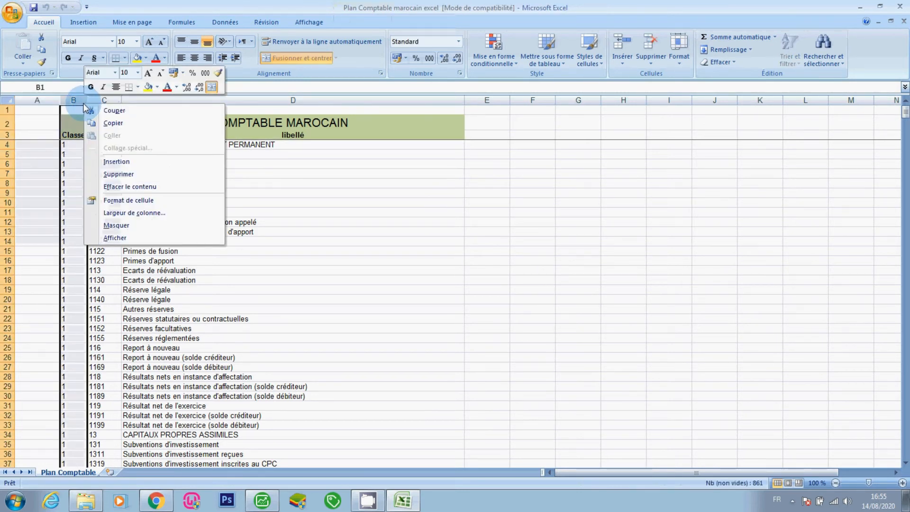
click(127, 226)
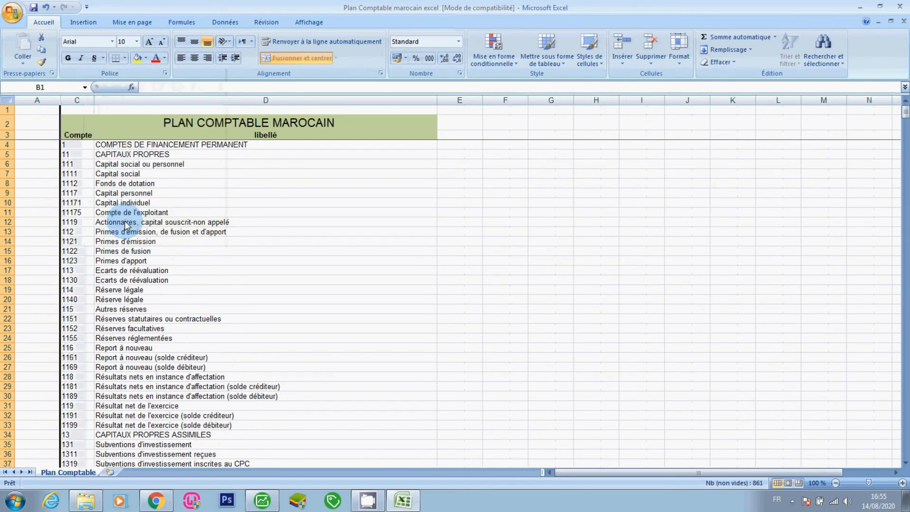
click(80, 147)
click(127, 145)
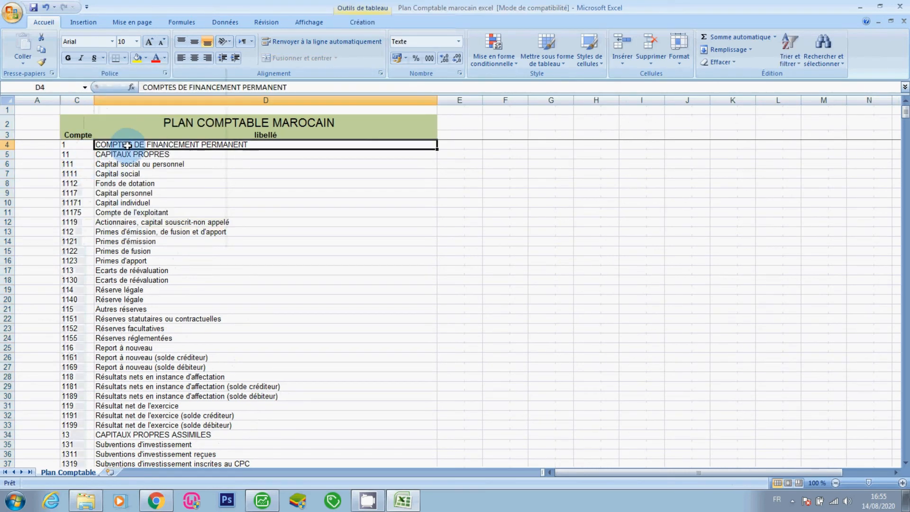
Compare the order of the plan format's fields in Sage 100 Comptabilité with the worksheet's Compte and libellé columns in Excel.
click(299, 499)
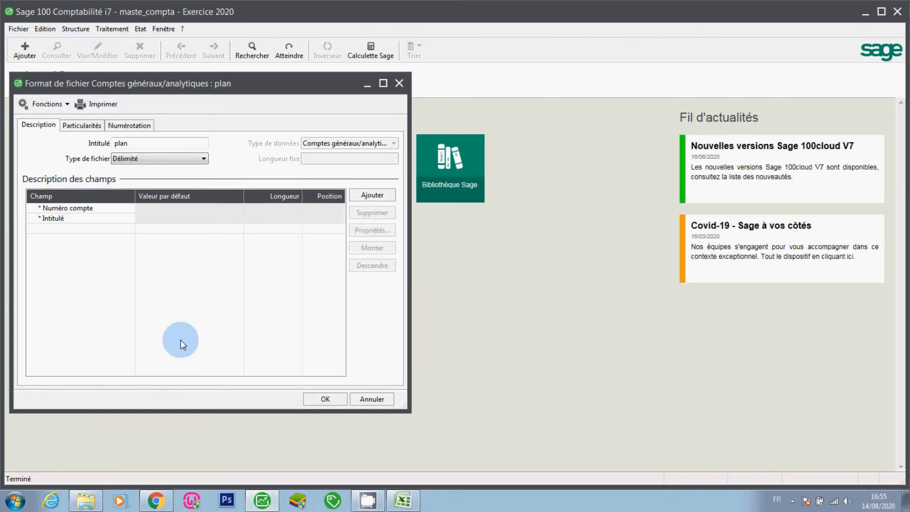
click(402, 504)
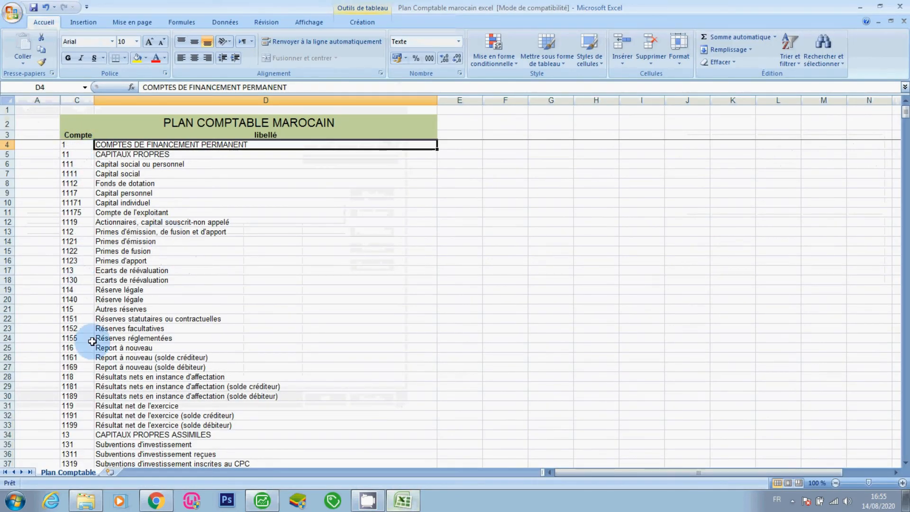
click(264, 500)
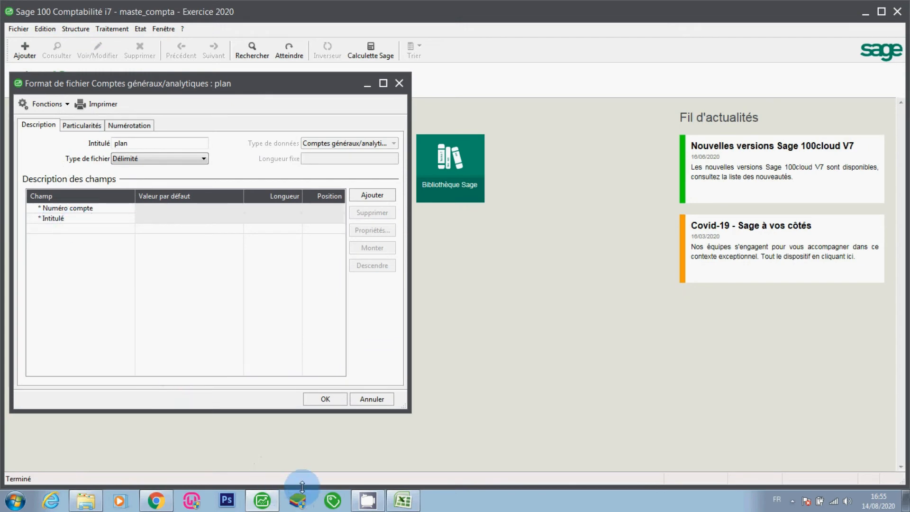
click(404, 503)
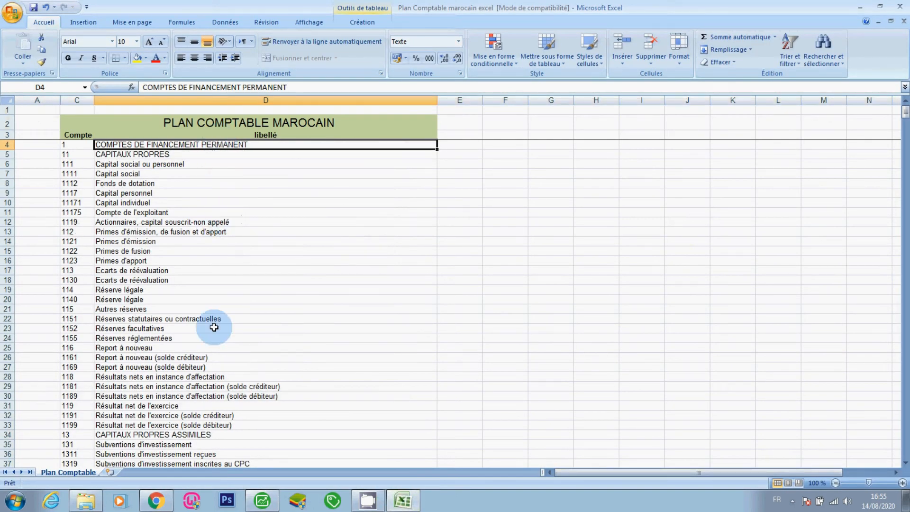
click(262, 500)
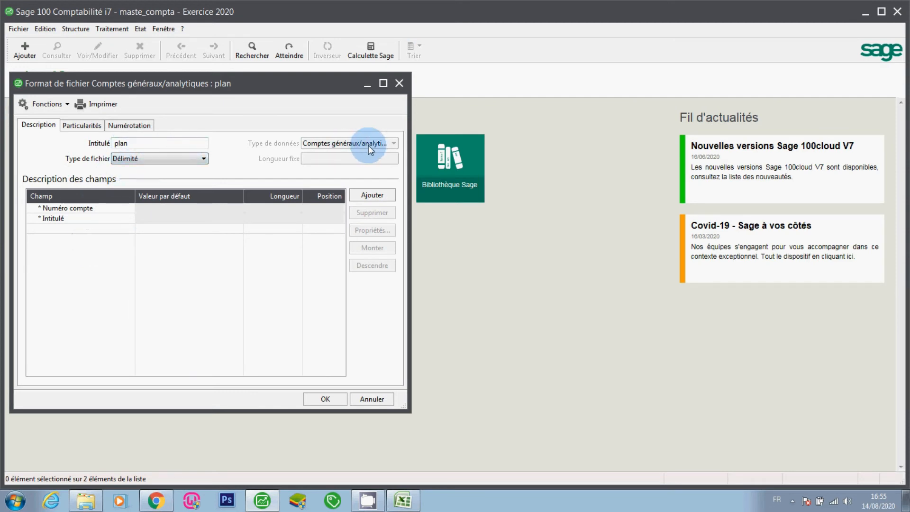
Keep Tabulation as the field delimiter in the plan format's file particulars and validate the format.
click(93, 128)
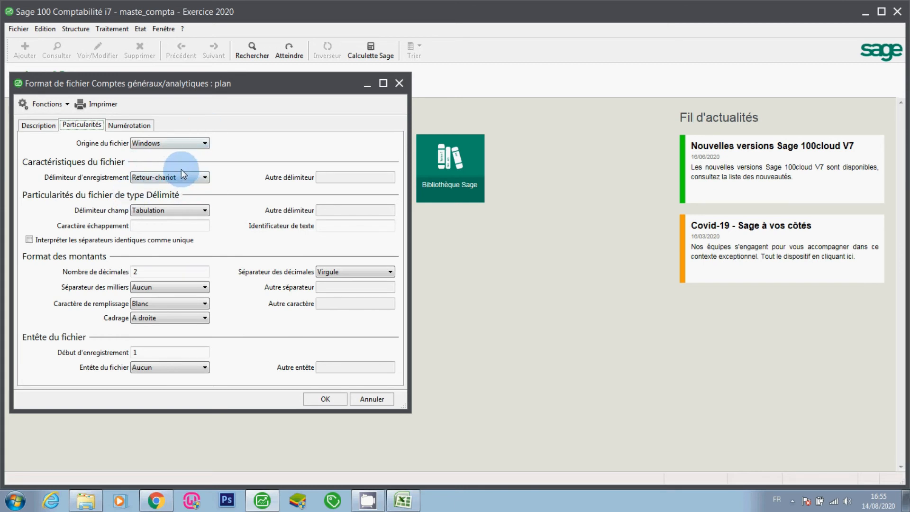
click(153, 212)
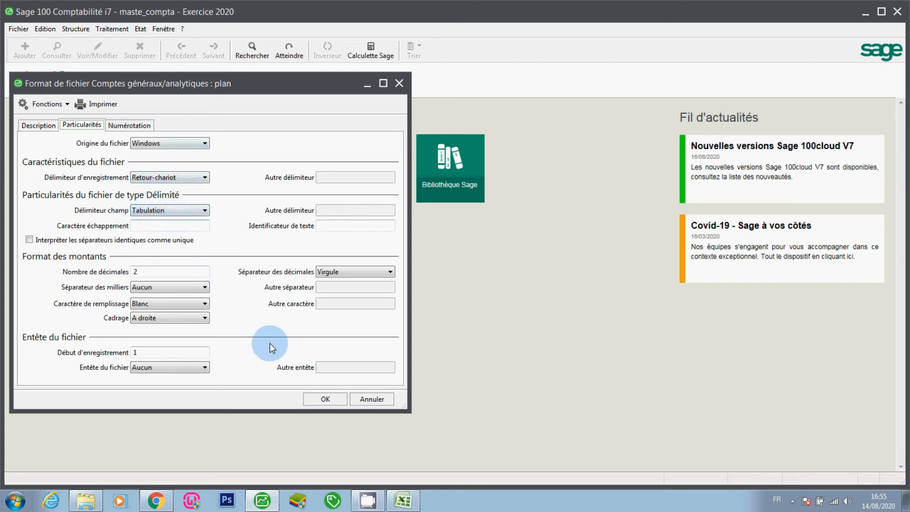
click(324, 399)
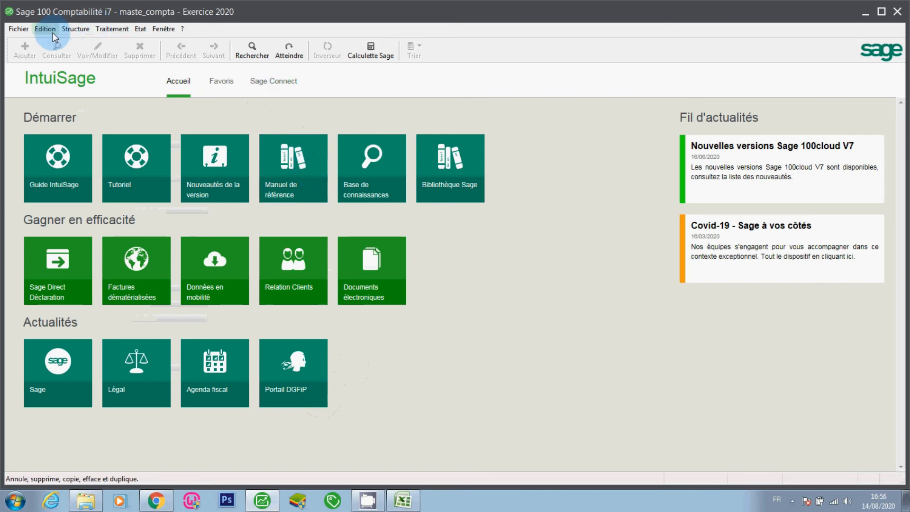
Start a configurable-format import using the plan format from the ma ste > plan comptable folder.
click(21, 31)
mouse_move(50, 161)
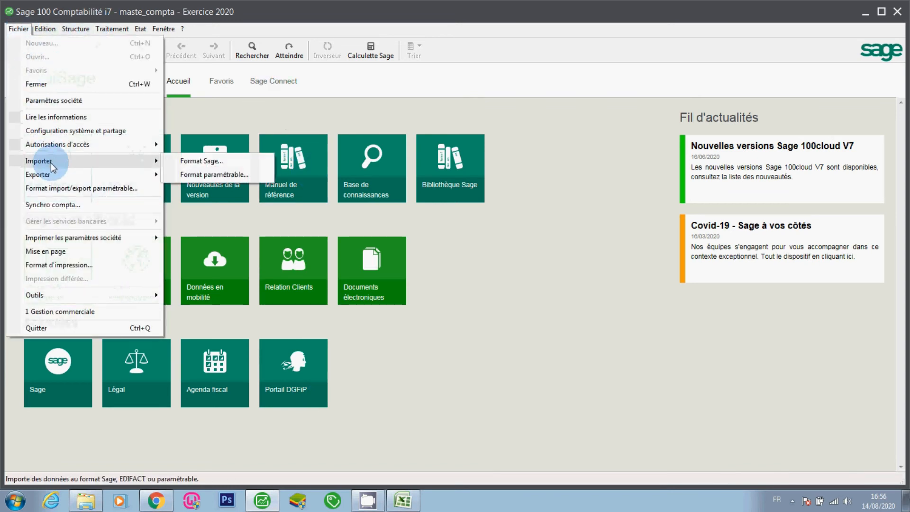
click(236, 175)
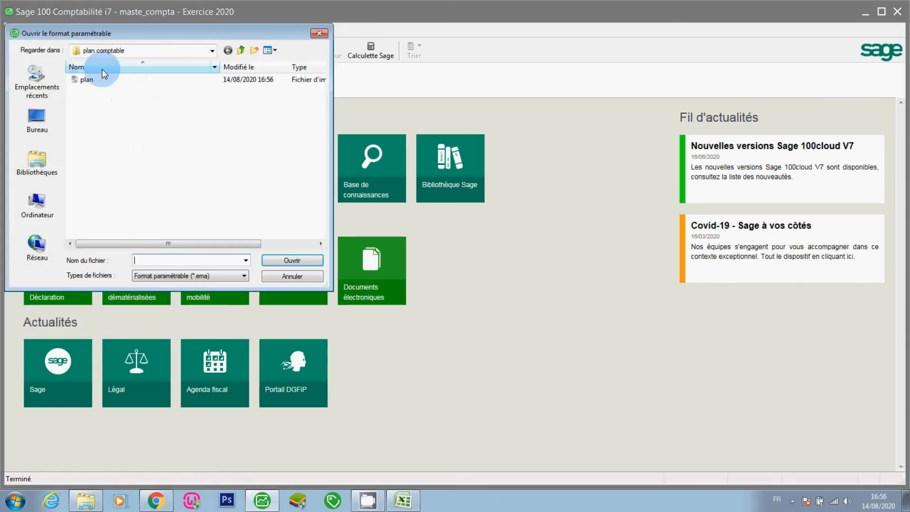
click(121, 51)
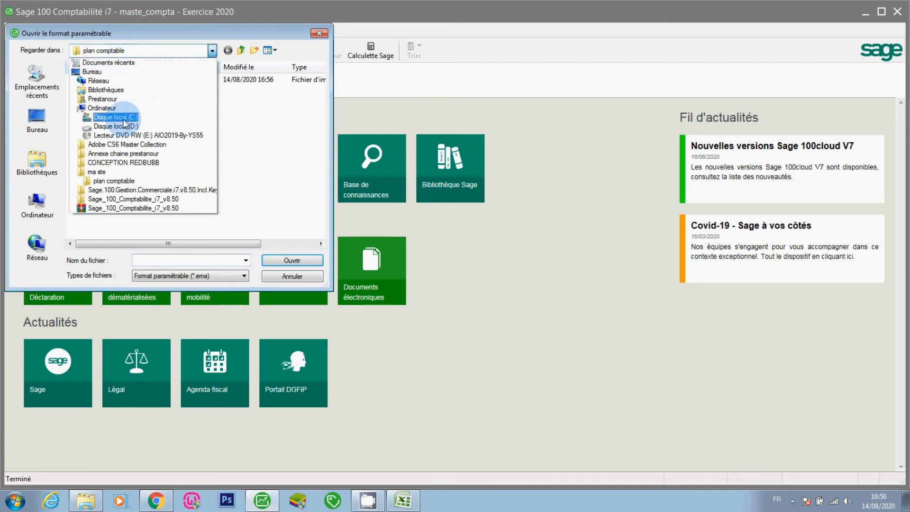
click(110, 171)
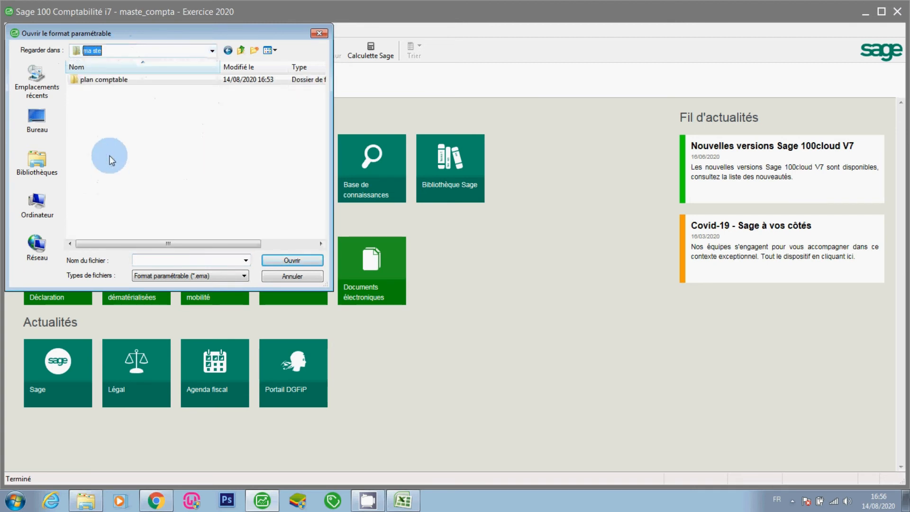
double_click(107, 83)
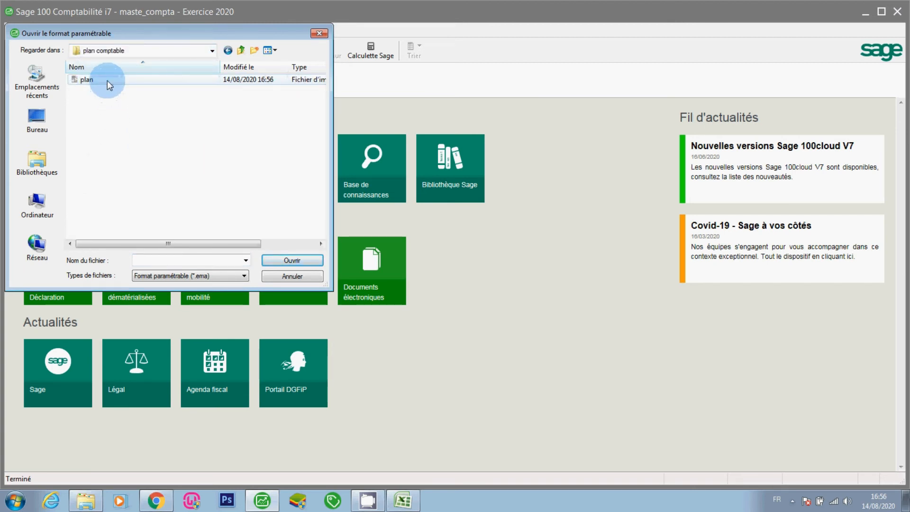
double_click(99, 80)
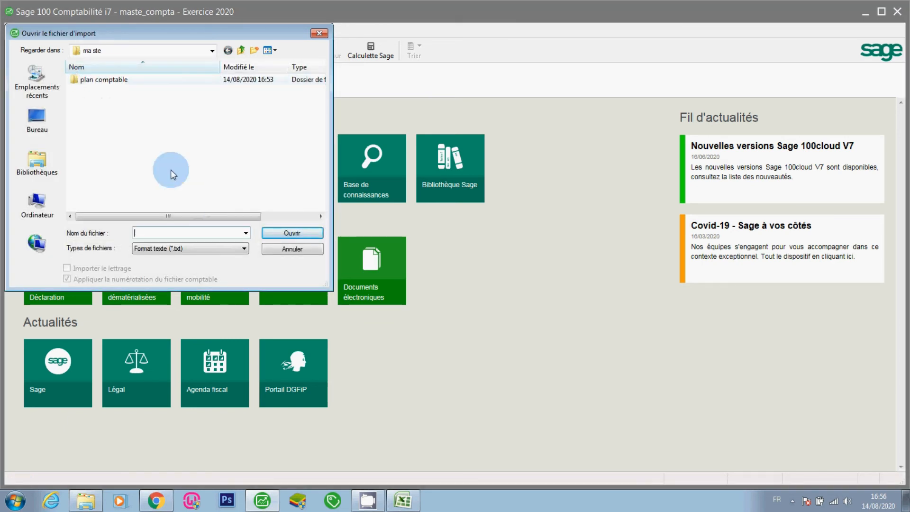
Import the text file plan comptable from the plan comptable folder and close the end-of-procedure message.
double_click(119, 81)
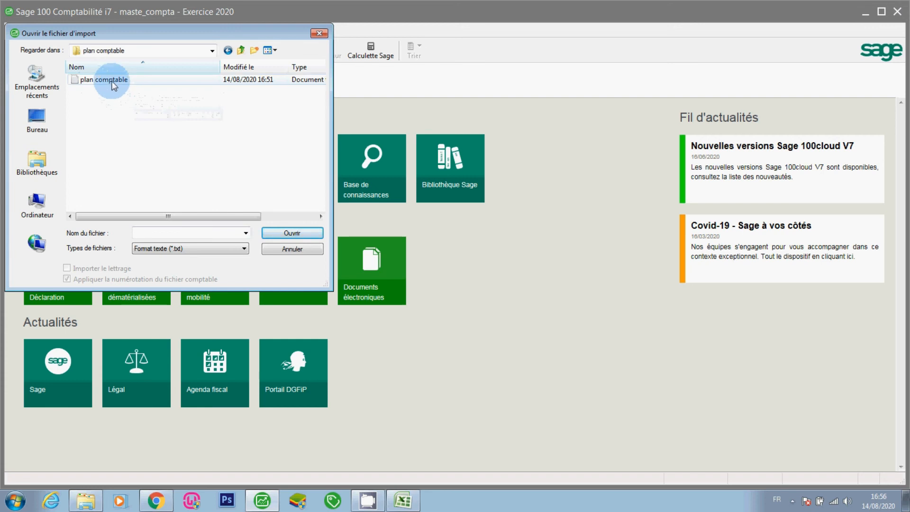
click(110, 81)
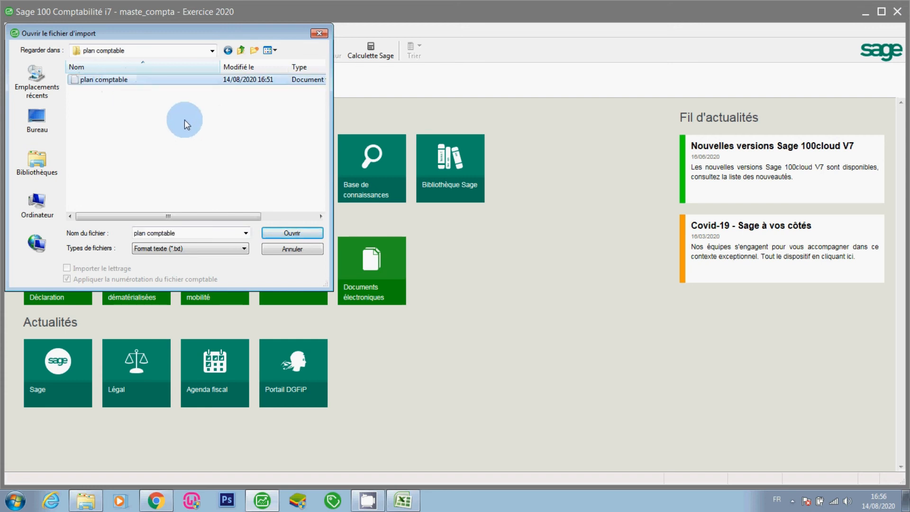
click(291, 233)
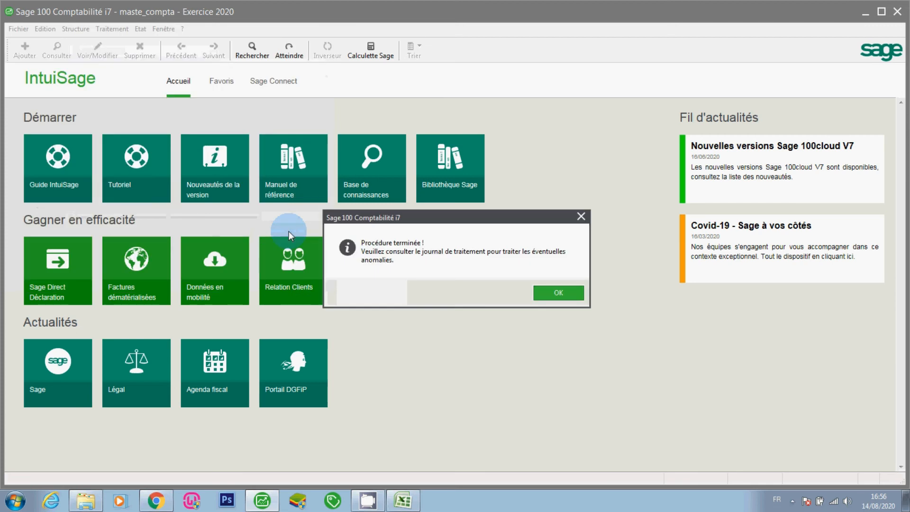
click(550, 292)
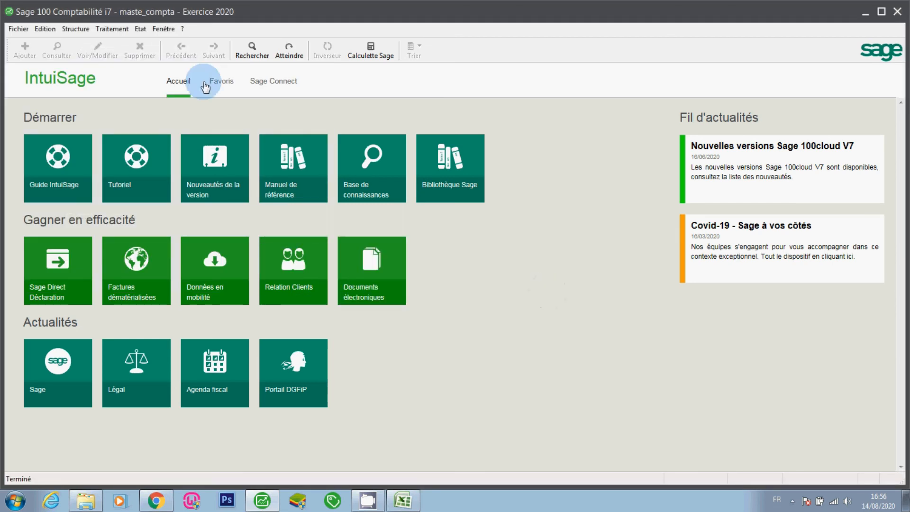
Open the company's Plan Comptable list and look through the account numbers and titles.
click(74, 29)
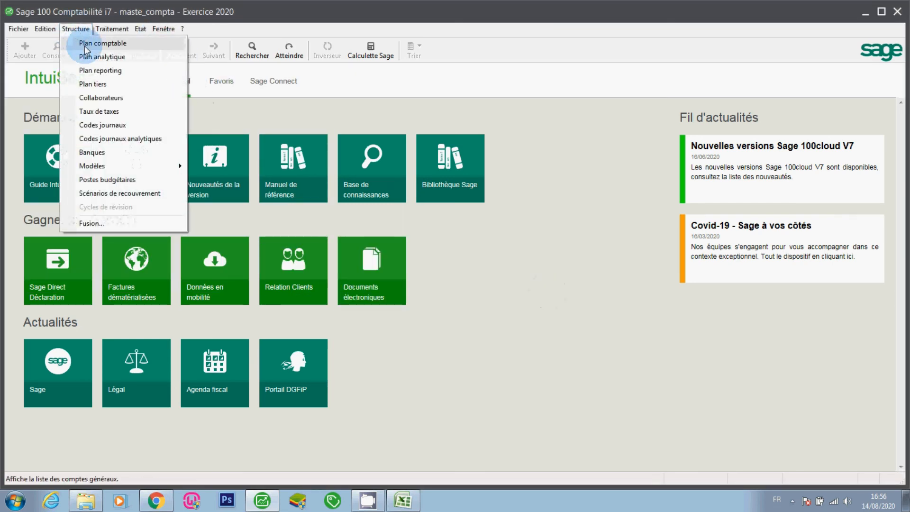
click(77, 43)
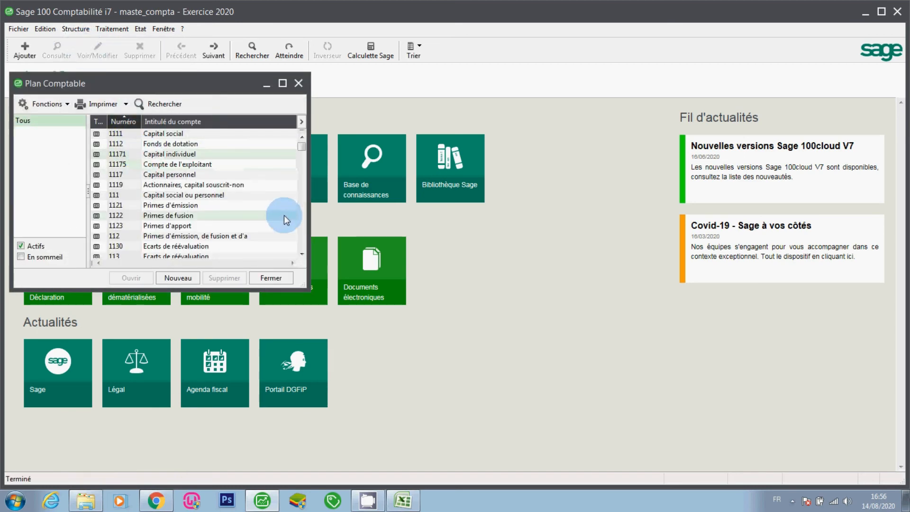
scroll(303, 231, down, 10)
scroll(304, 230, down, 15)
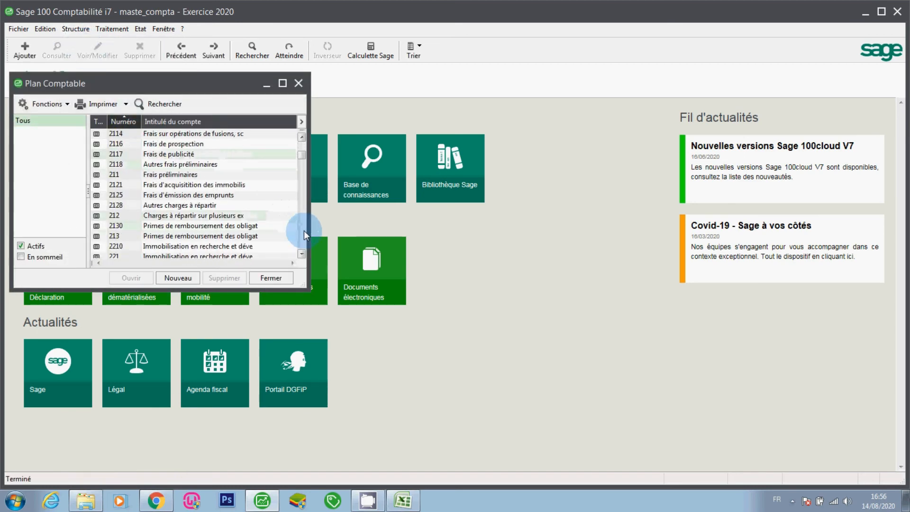
scroll(303, 230, down, 12)
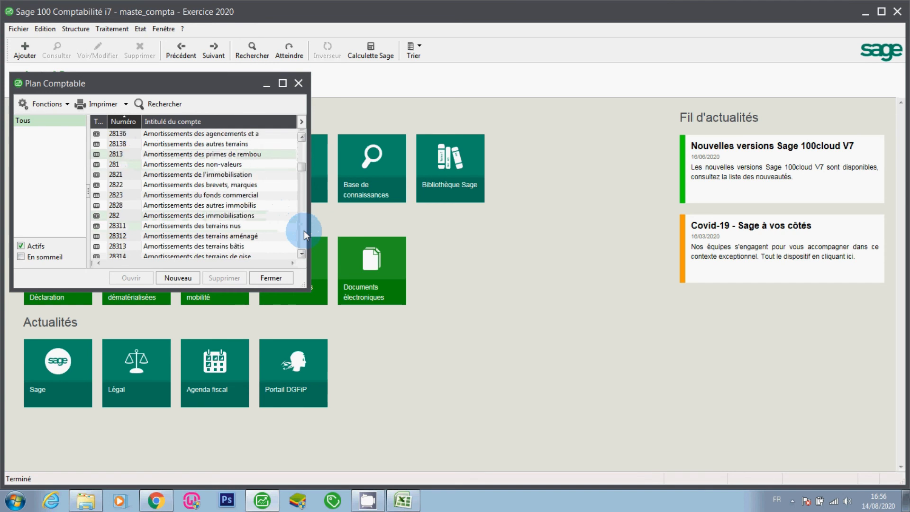
Close Sage 100 Comptabilité along with its account list, and close the Plan Comptable marocain excel workbook without saving.
click(298, 84)
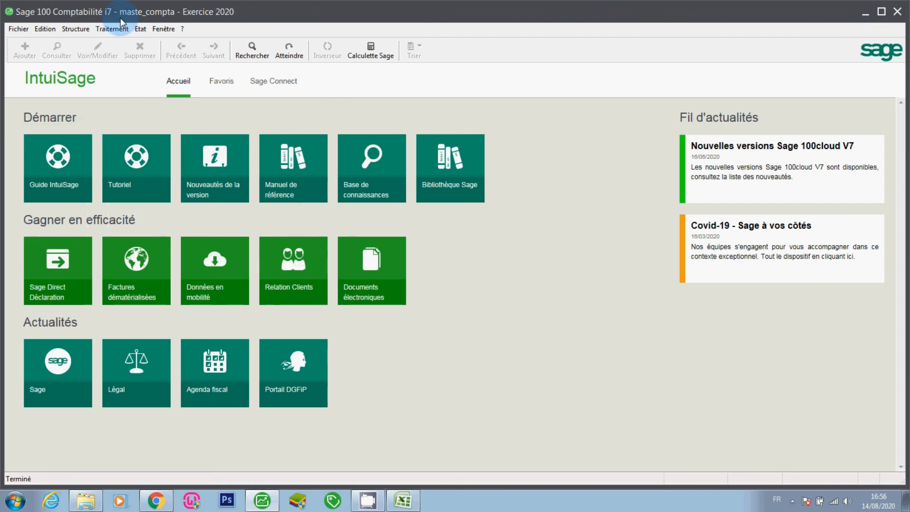
click(899, 15)
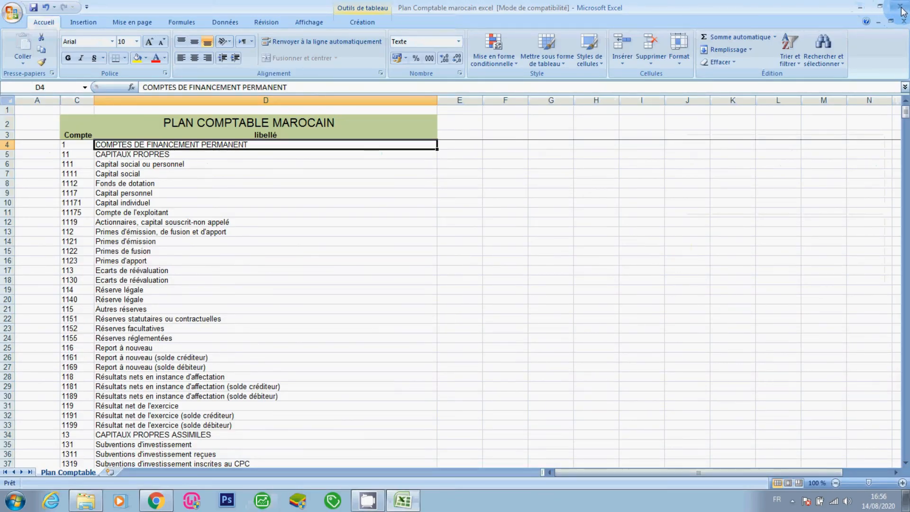
click(901, 7)
click(463, 279)
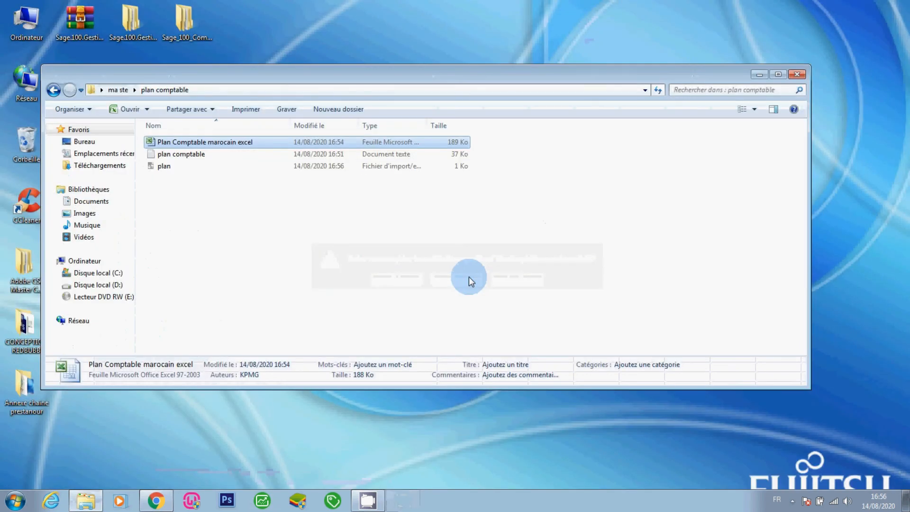
Open the maste_gestion commercial file from the ma ste folder in Sage 100 Gestion commerciale, signing in as <Administrateur> with a blank password.
click(117, 91)
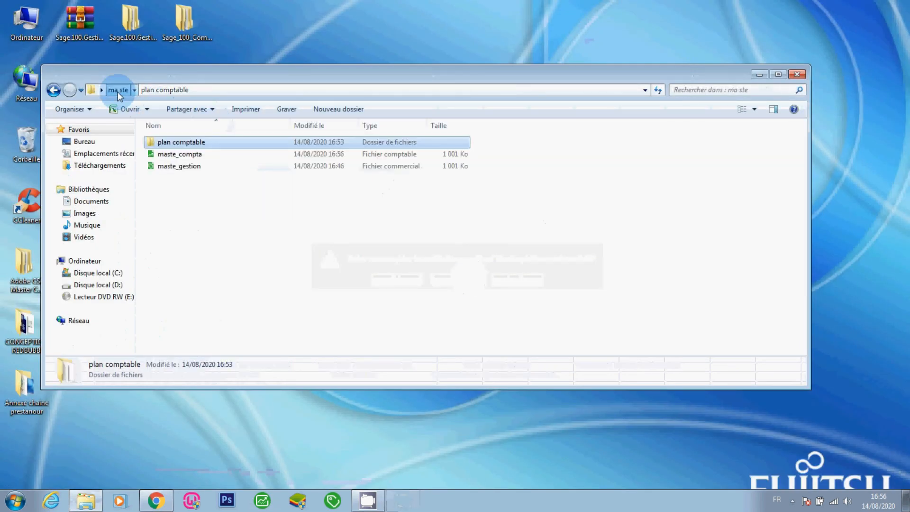
click(195, 169)
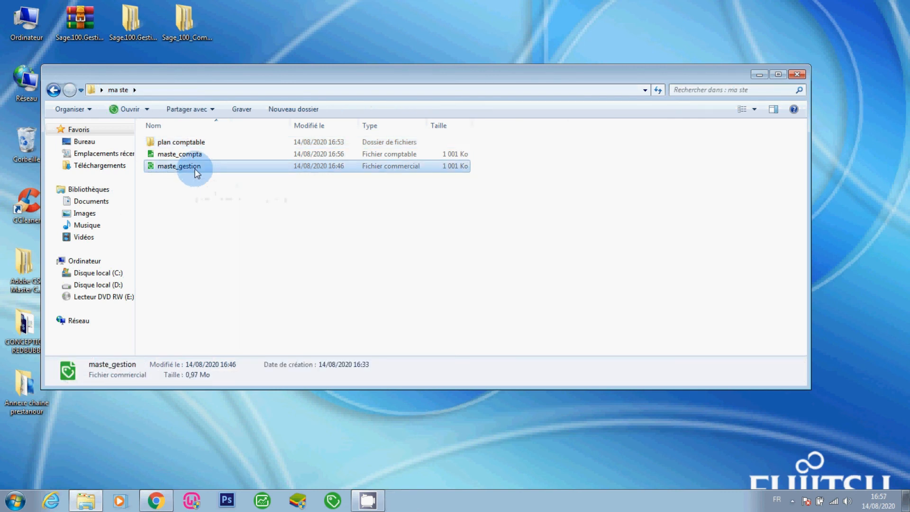
click(332, 499)
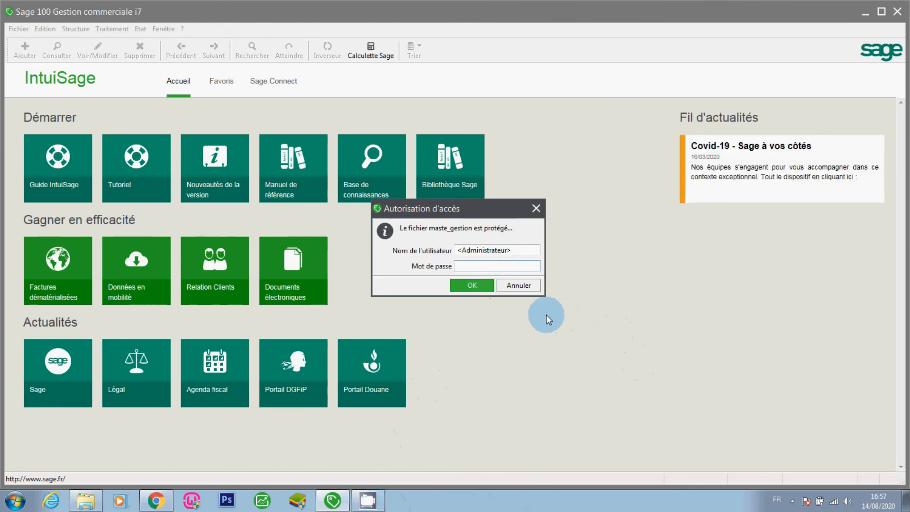
click(469, 287)
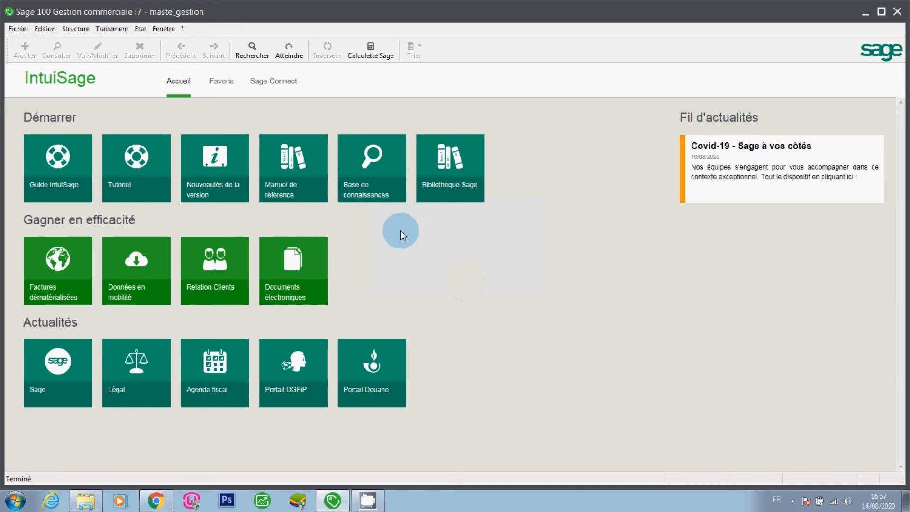
Check the accounts in the Plan Comptable list of maste_gestion, and close the list.
click(77, 30)
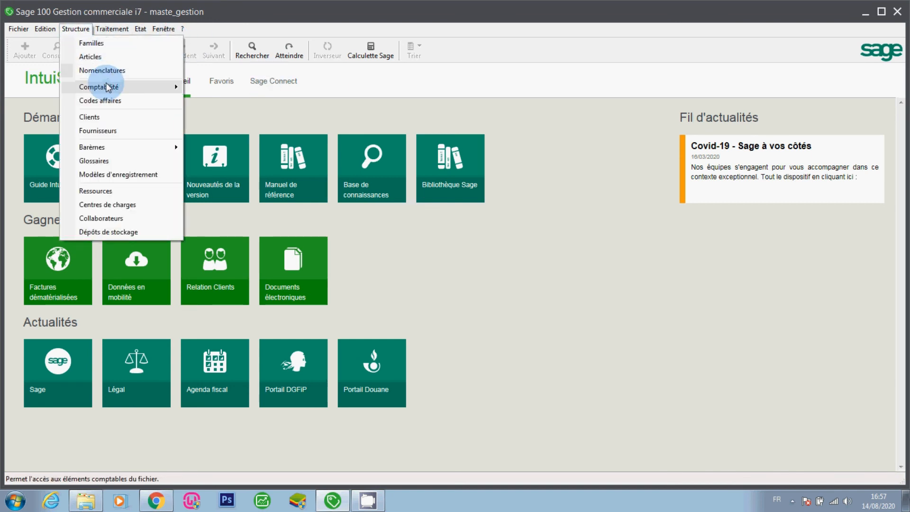
mouse_move(143, 87)
click(256, 88)
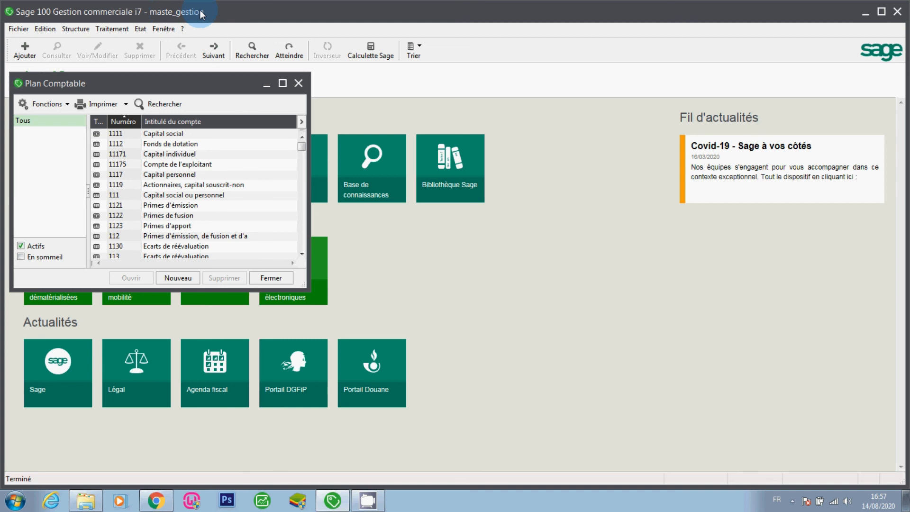
click(298, 83)
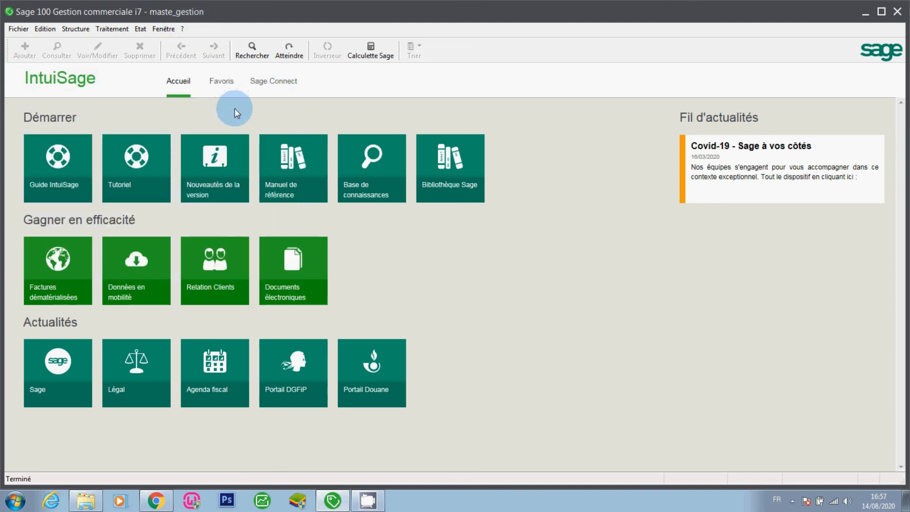